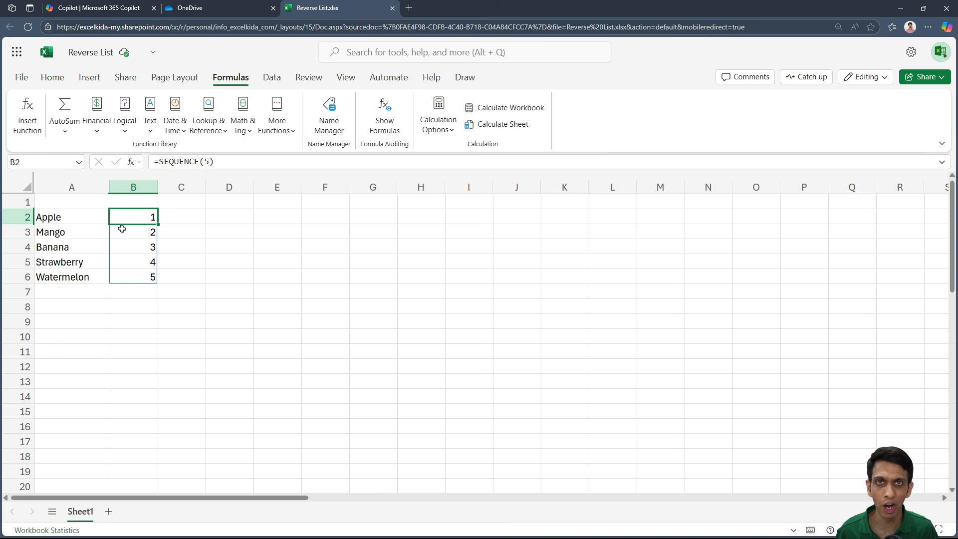
- Replace the fixed row count in B2's SEQUENCE formula with COUNTA(A2:A6)
{"action": "key", "text": "F2"}
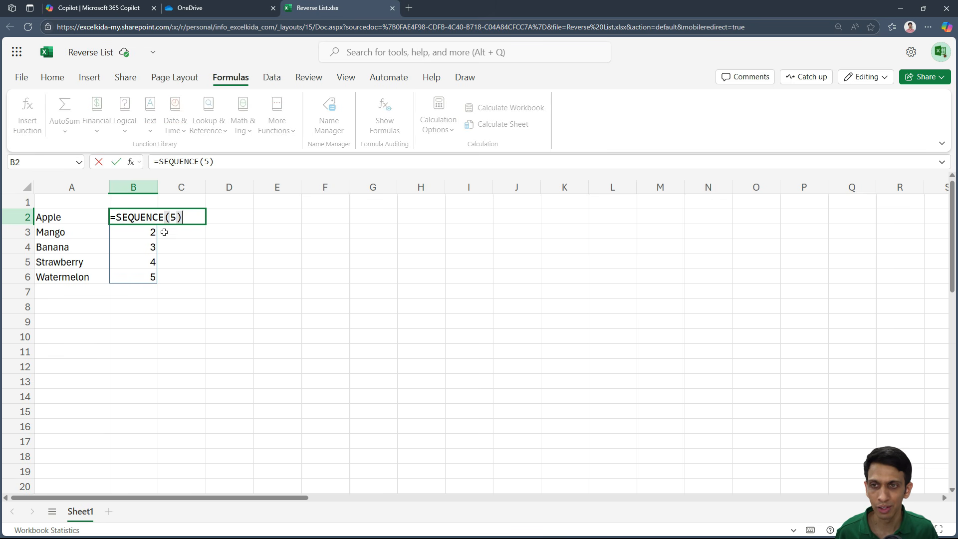
{"action": "key", "text": "Left"}
{"action": "key", "text": "BackSpace"}
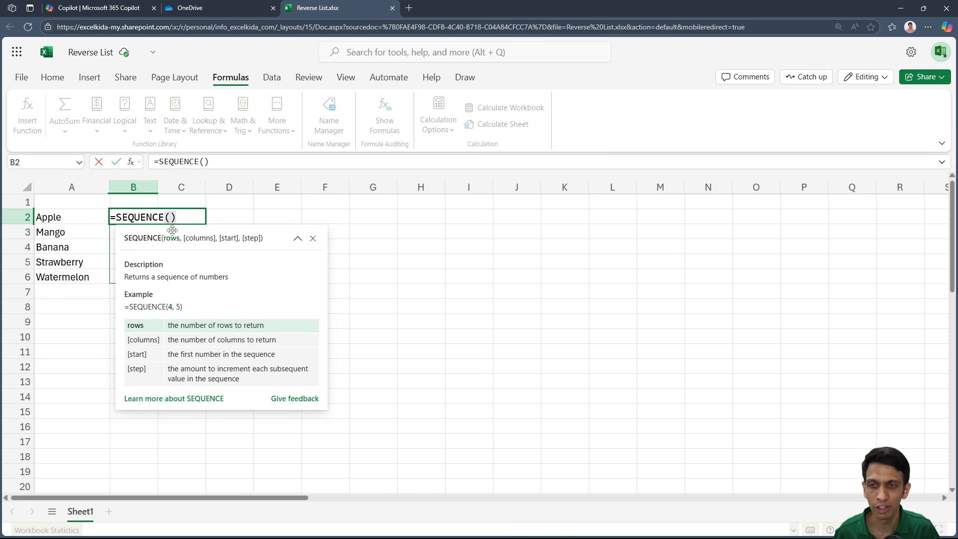
{"action": "type", "text": "cou"}
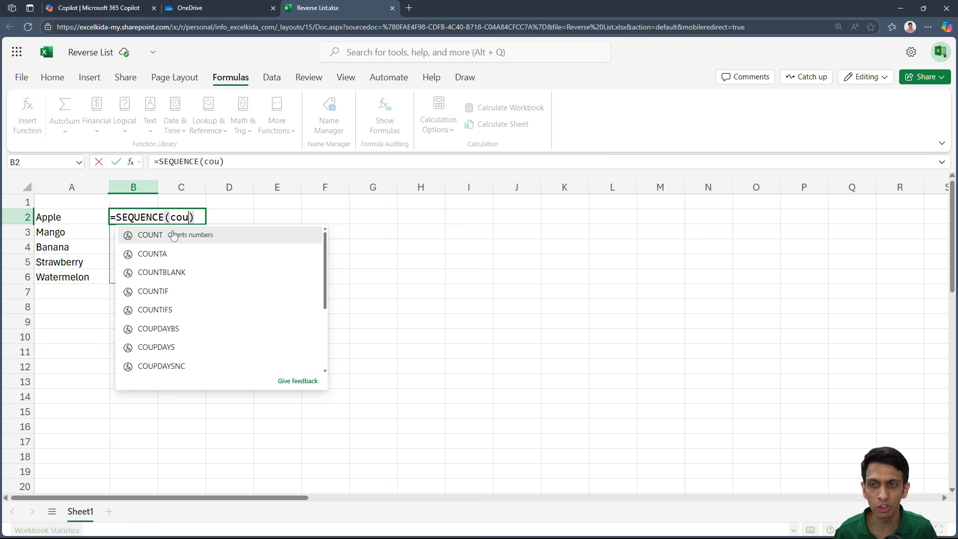
{"action": "left_click", "coordinate": [170, 253]}
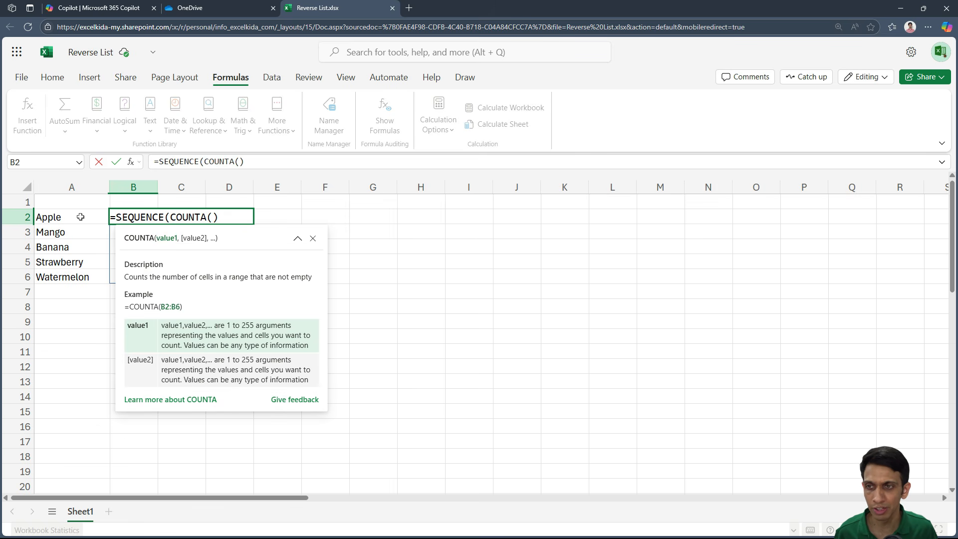
{"action": "left_click_drag", "start_coordinate": [63, 216], "coordinate": [61, 275]}
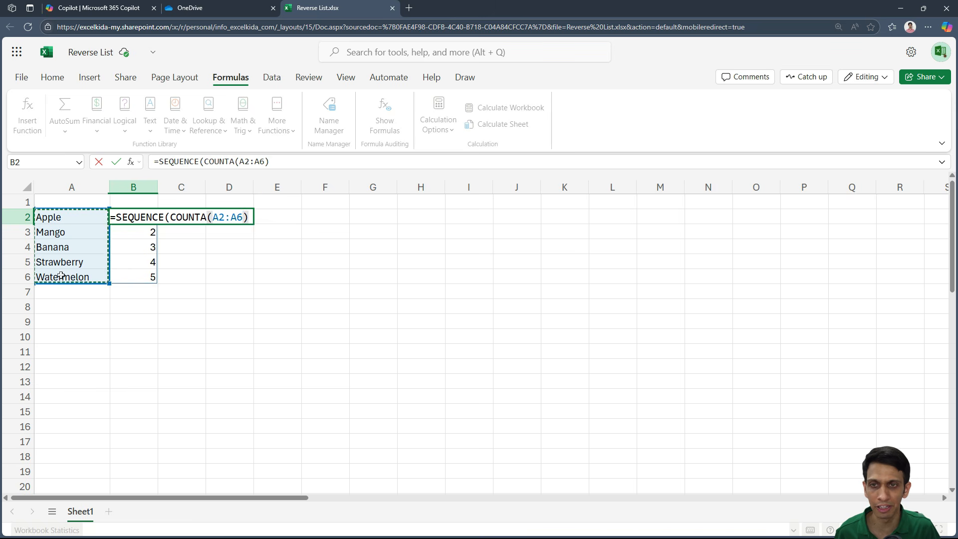
{"action": "type", "text": ")"}
{"action": "key", "text": "Return"}
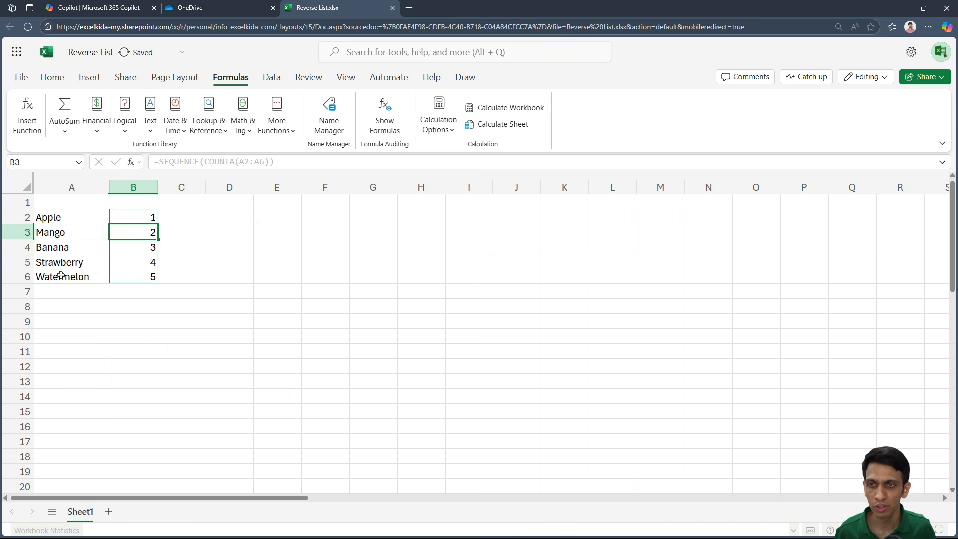
{"action": "left_click", "coordinate": [134, 218]}
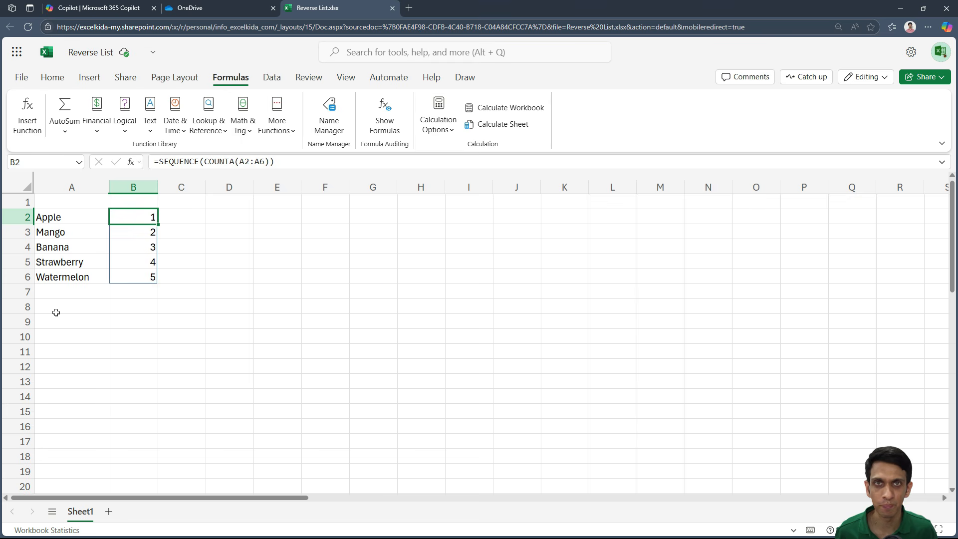
- Enter =SORTBY(A2:A6,B2#,-1) in D2 to list the fruits in descending order of their sequence numbers
{"action": "left_click", "coordinate": [241, 218]}
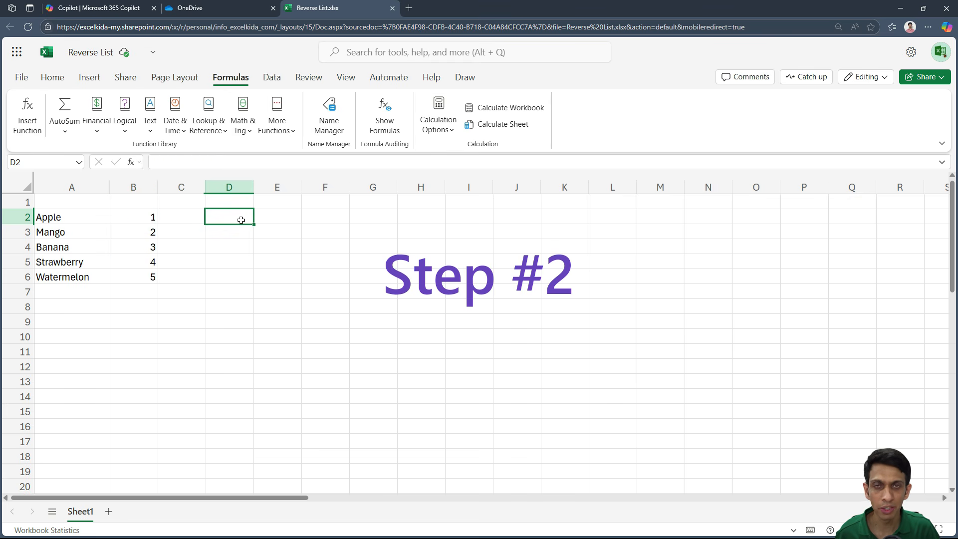
{"action": "type", "text": "=SORT"}
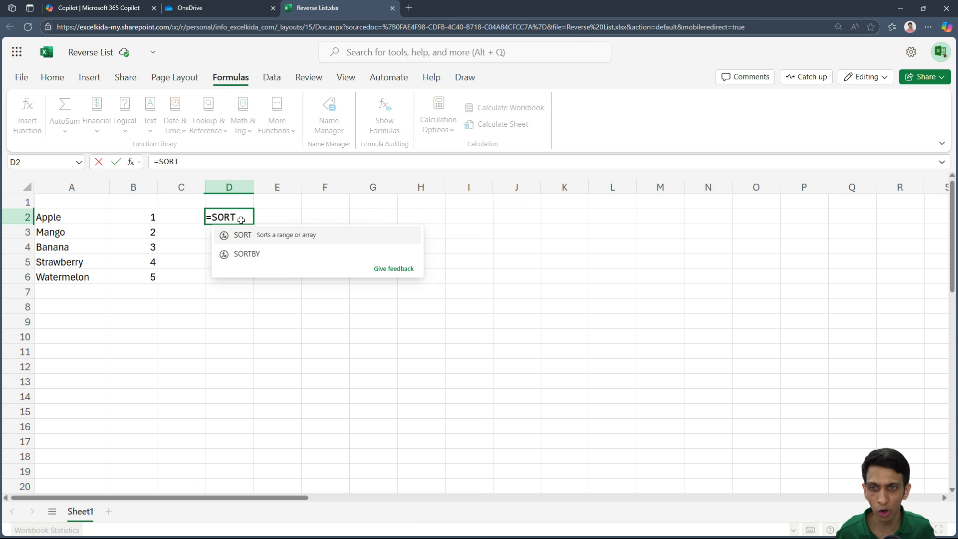
{"action": "key", "text": "Down"}
{"action": "key", "text": "Tab"}
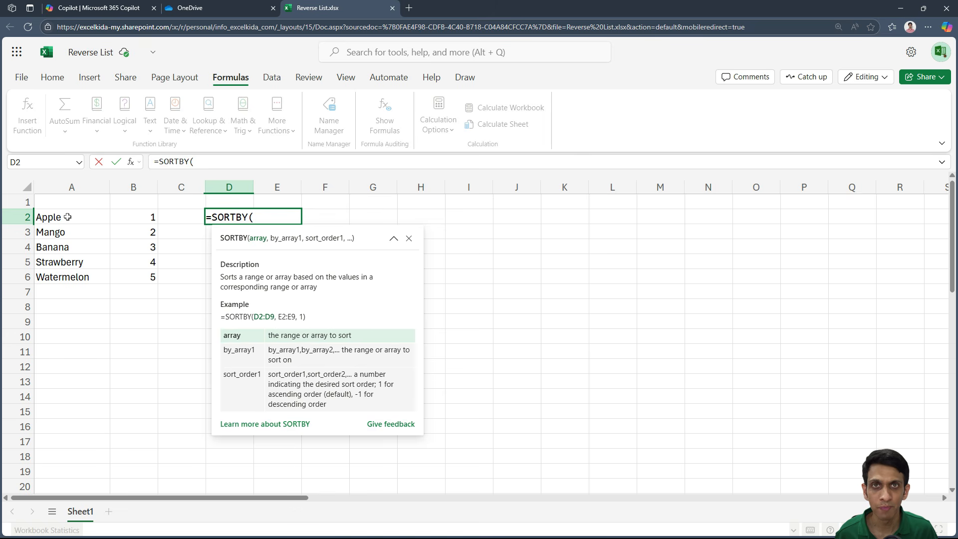
{"action": "left_click_drag", "start_coordinate": [67, 217], "coordinate": [66, 275]}
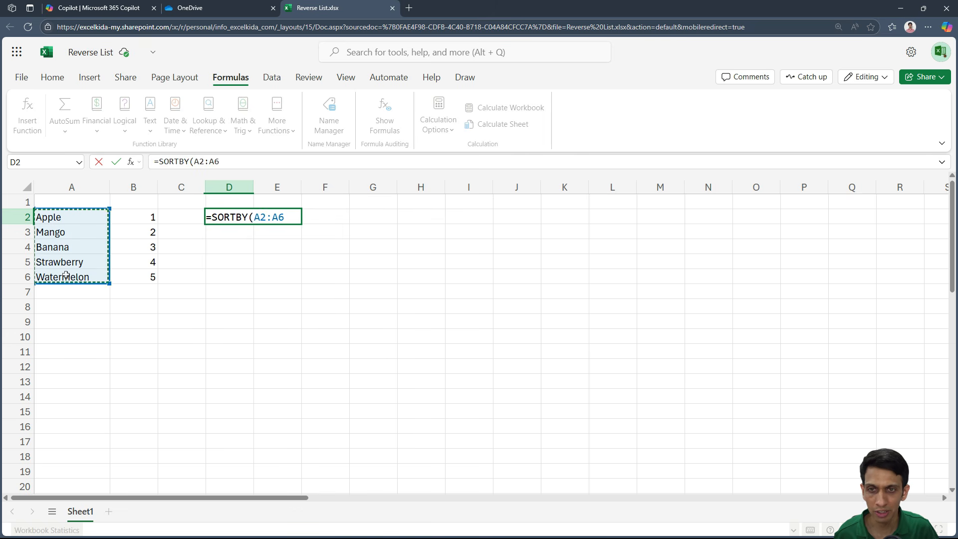
{"action": "type", "text": ","}
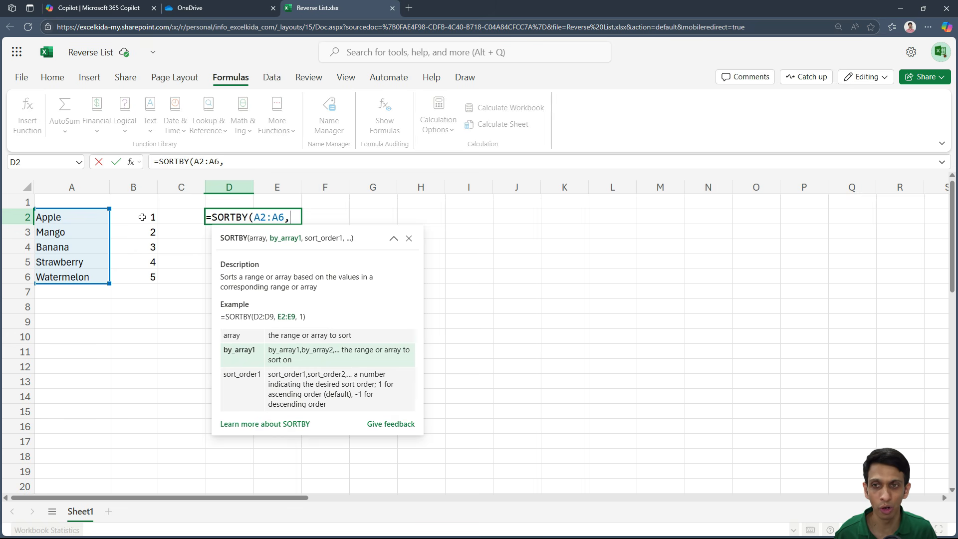
{"action": "left_click_drag", "start_coordinate": [143, 215], "coordinate": [141, 279]}
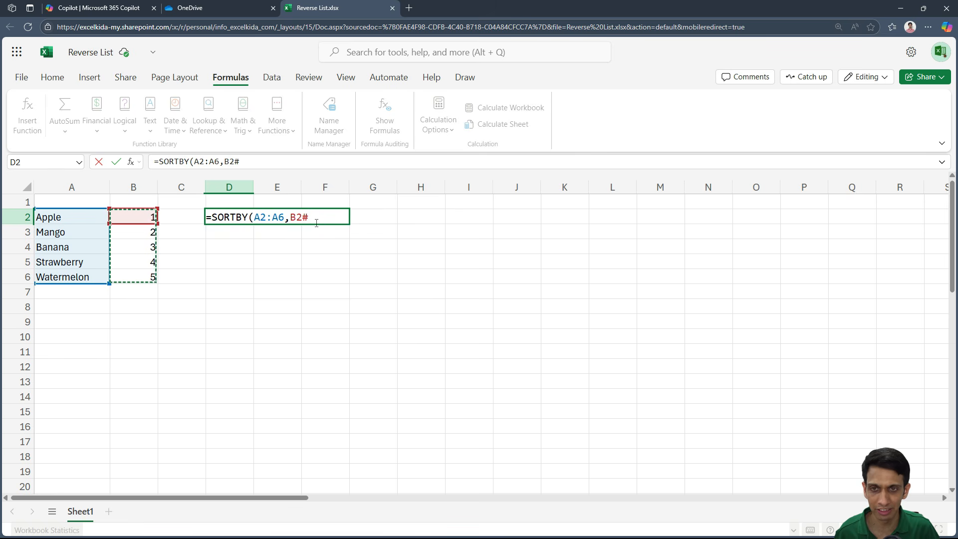
{"action": "type", "text": ","}
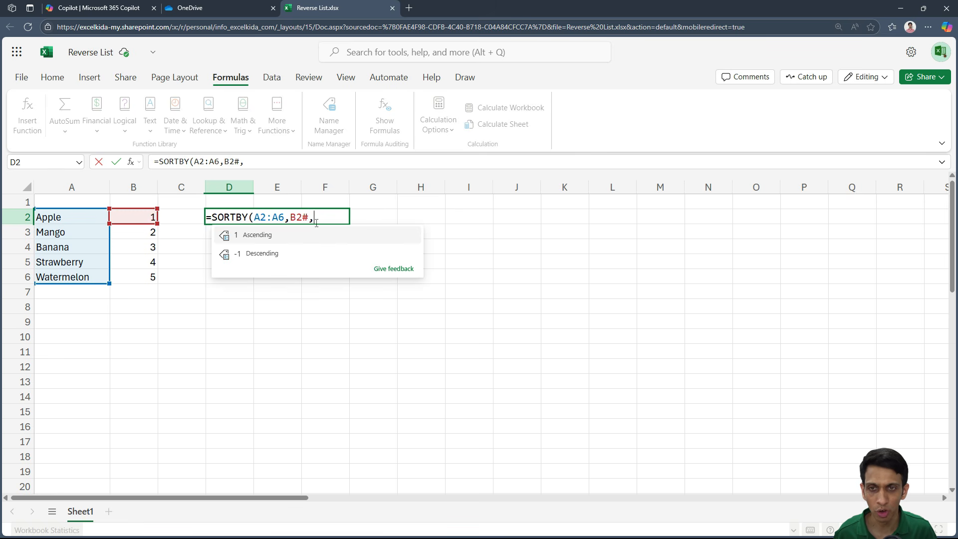
{"action": "left_click", "coordinate": [273, 258]}
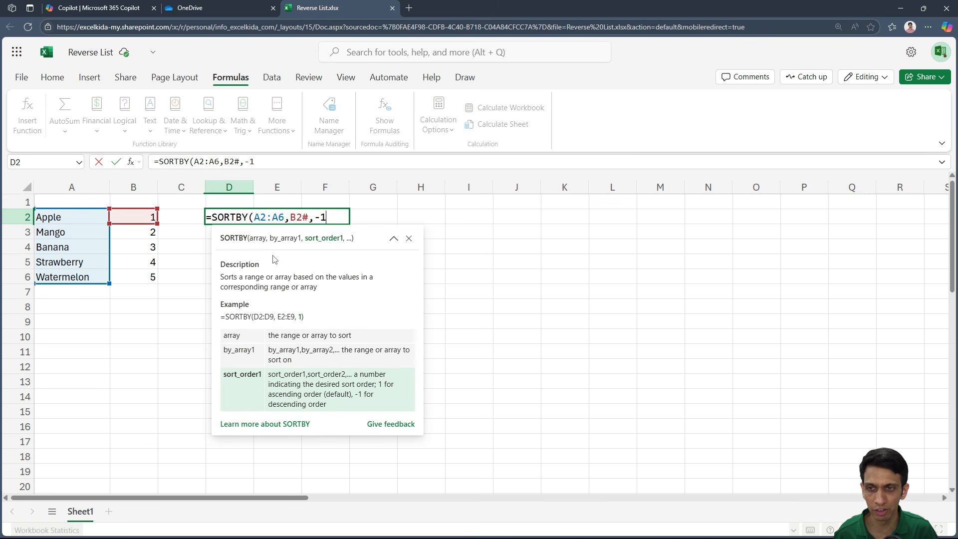
{"action": "type", "text": ")"}
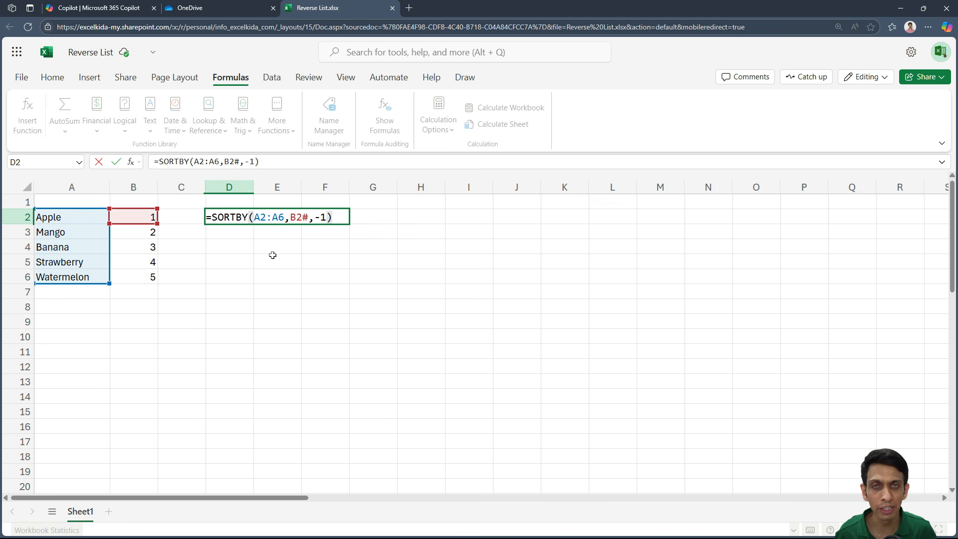
{"action": "key", "text": "Return"}
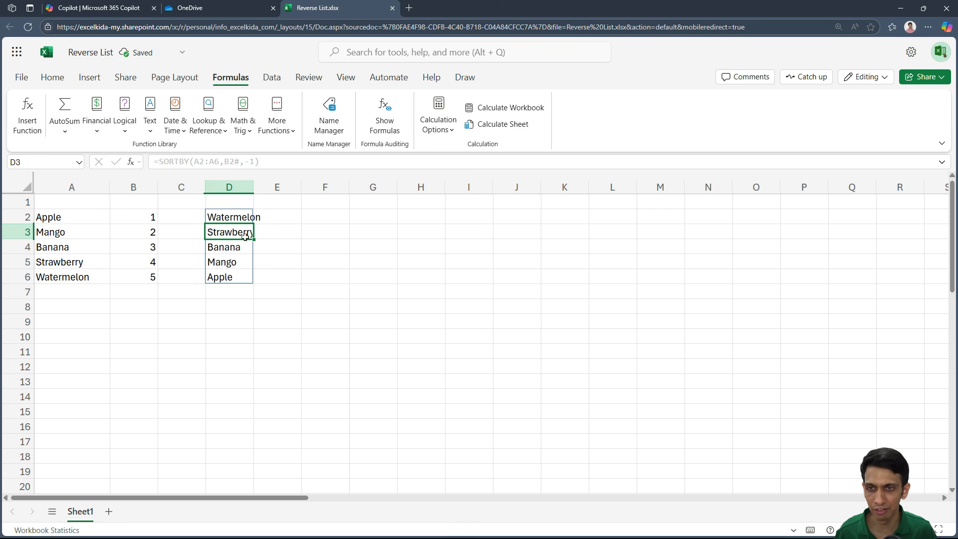
- Inspect the B2# reference inside the SORTBY formula in D2
{"action": "key", "text": "Up"}
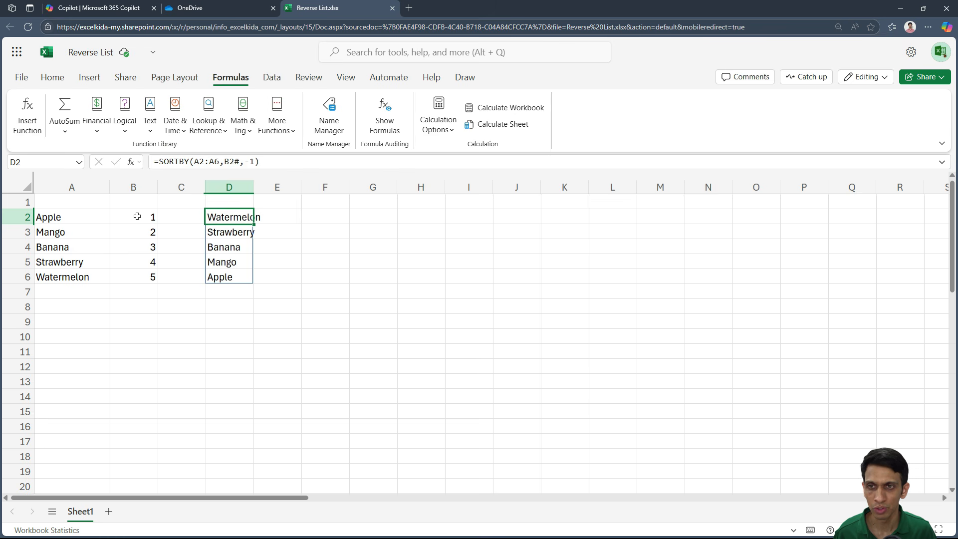
{"action": "key", "text": "F2"}
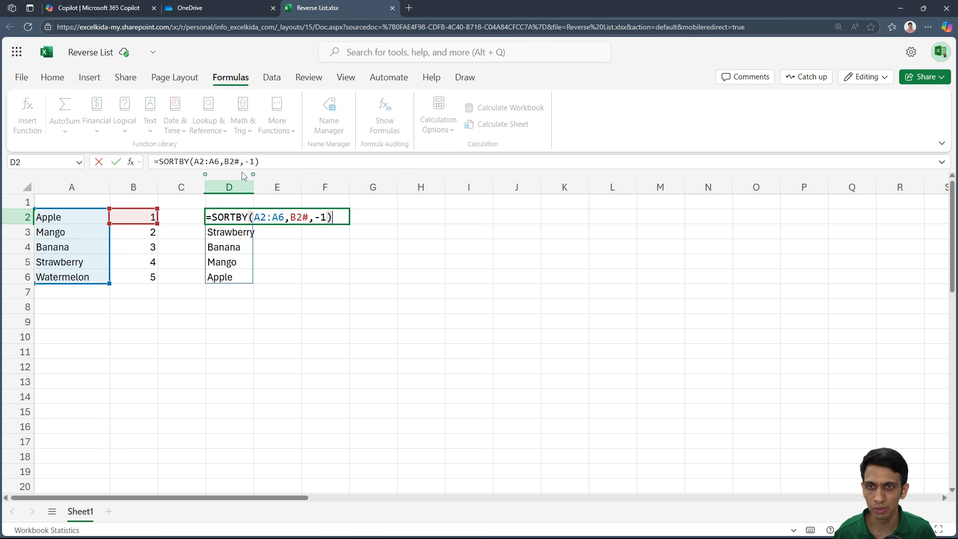
{"action": "double_click", "coordinate": [304, 220]}
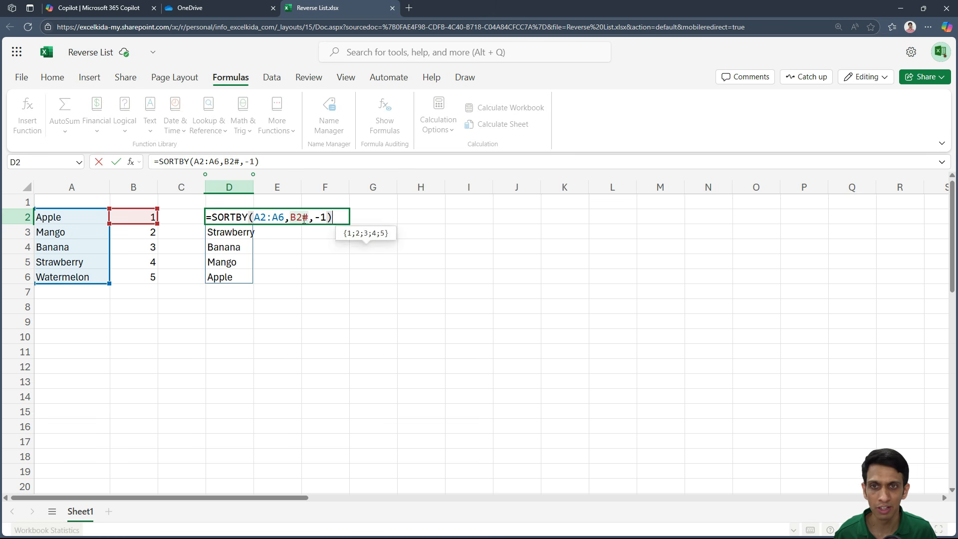
{"action": "key", "text": "Escape"}
- Copy the expression SEQUENCE(COUNTA(A2:A6)) from B2's formula, leaving out the equals sign
{"action": "left_click", "coordinate": [147, 222]}
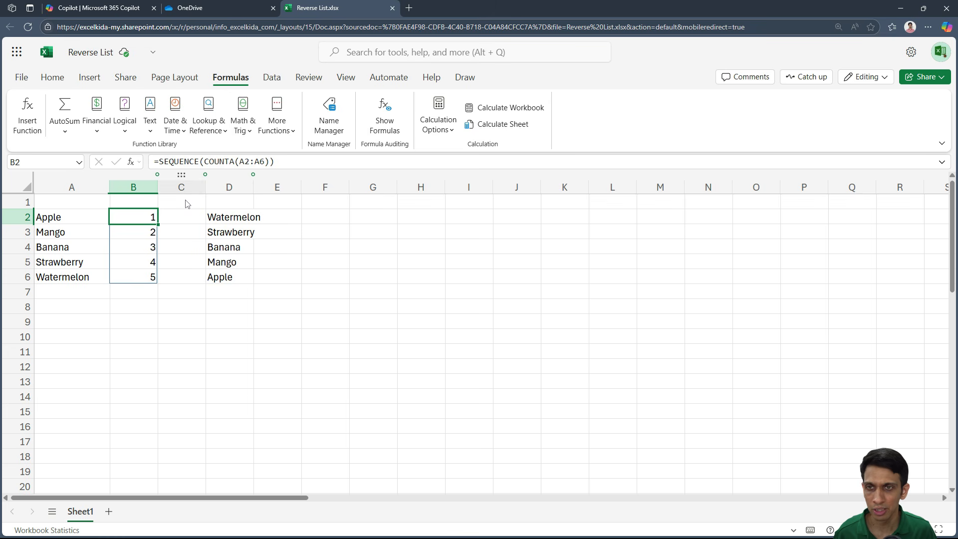
{"action": "left_click", "coordinate": [274, 162]}
{"action": "left_click_drag", "start_coordinate": [274, 161], "coordinate": [160, 164]}
{"action": "key", "text": "ctrl+c"}
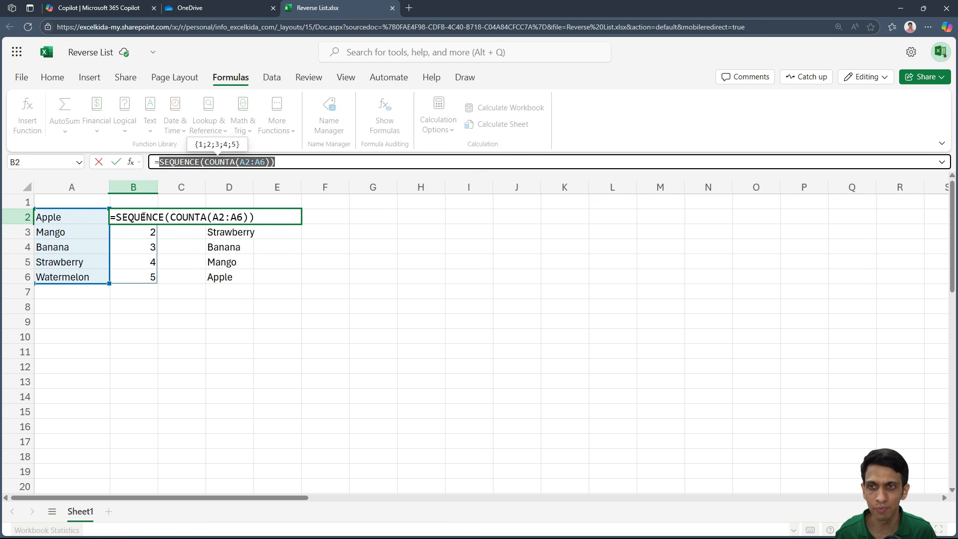
{"action": "key", "text": "Escape"}
- Replace B2# in D2's SORTBY formula with the copied SEQUENCE(COUNTA(A2:A6)) expression
{"action": "double_click", "coordinate": [251, 214]}
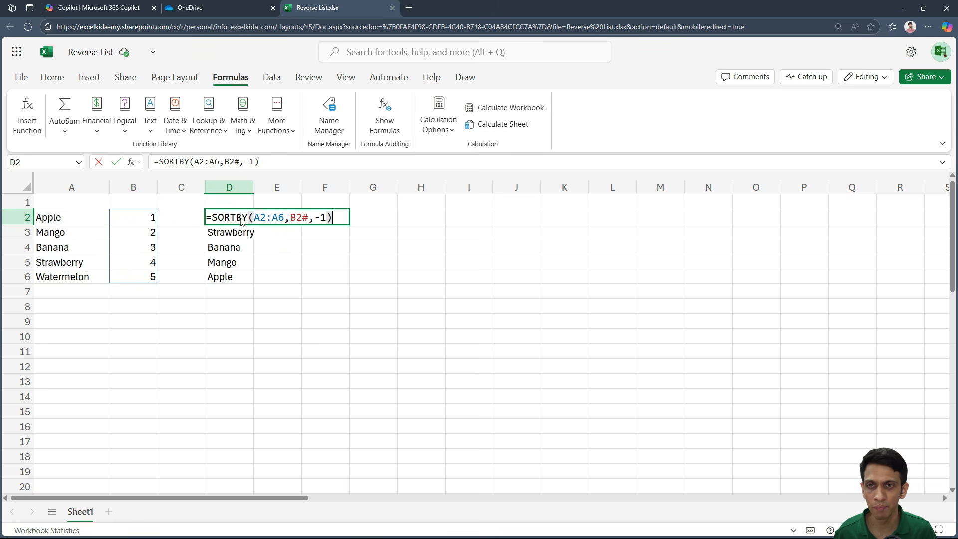
{"action": "left_click", "coordinate": [313, 218]}
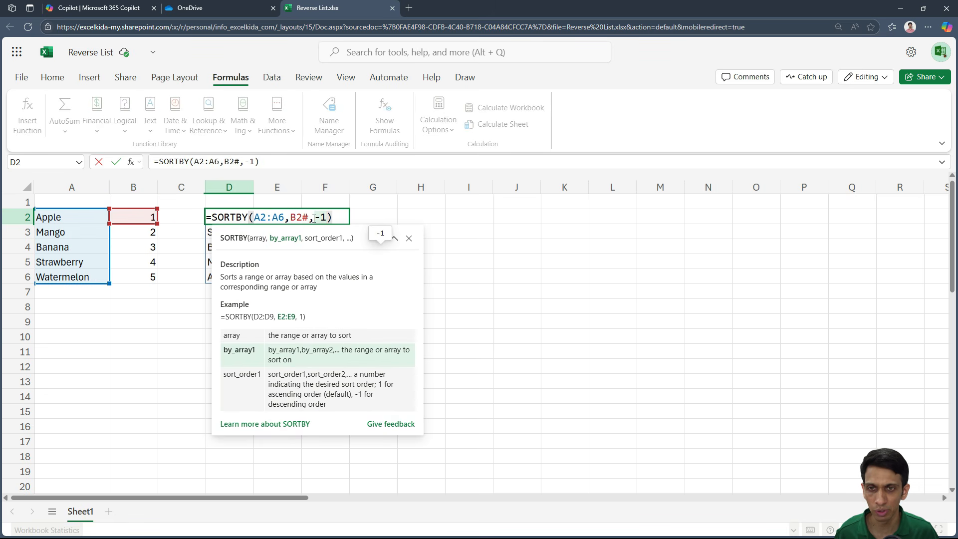
{"action": "key", "text": "BackSpace"}
{"action": "key", "text": "BackSpace"}
{"action": "key", "text": "BackSpace"}
{"action": "key", "text": "ctrl+v"}
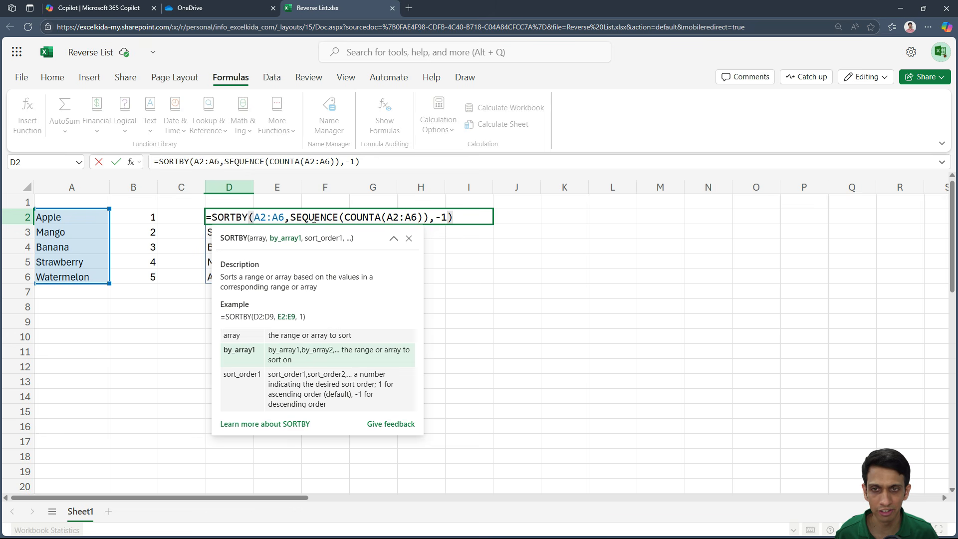
{"action": "key", "text": "Return"}
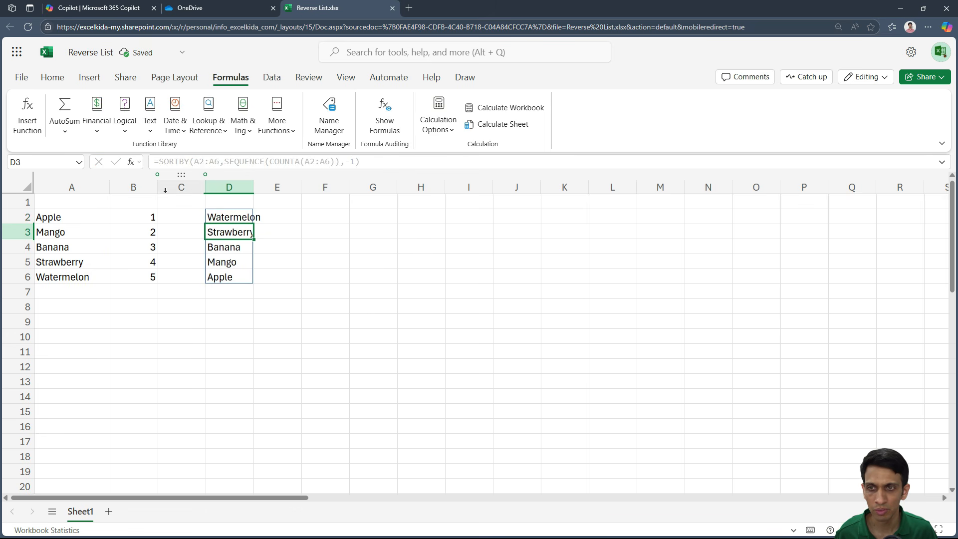
- Delete helper column B and select the SORTBY formula cell, C2
{"action": "left_click", "coordinate": [141, 186]}
{"action": "right_click", "coordinate": [141, 187]}
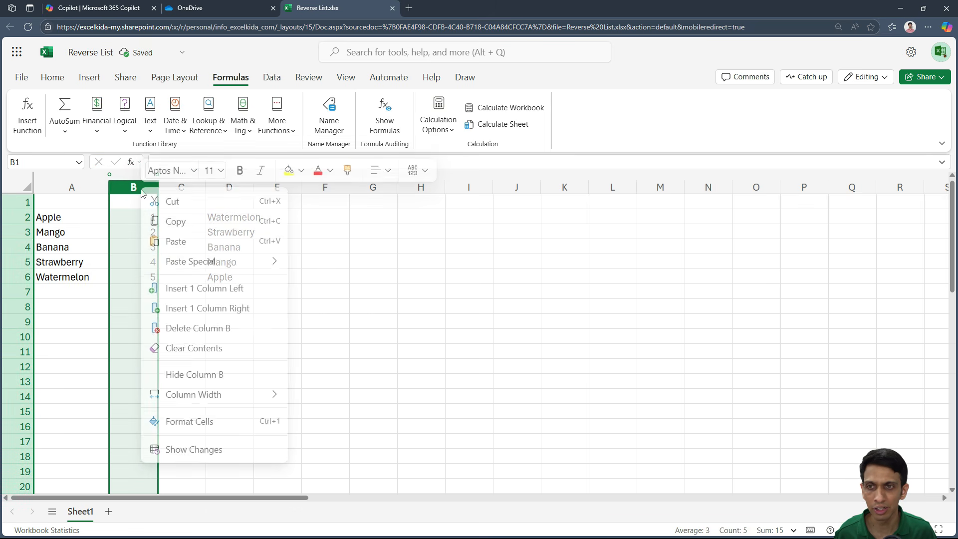
{"action": "left_click", "coordinate": [196, 331]}
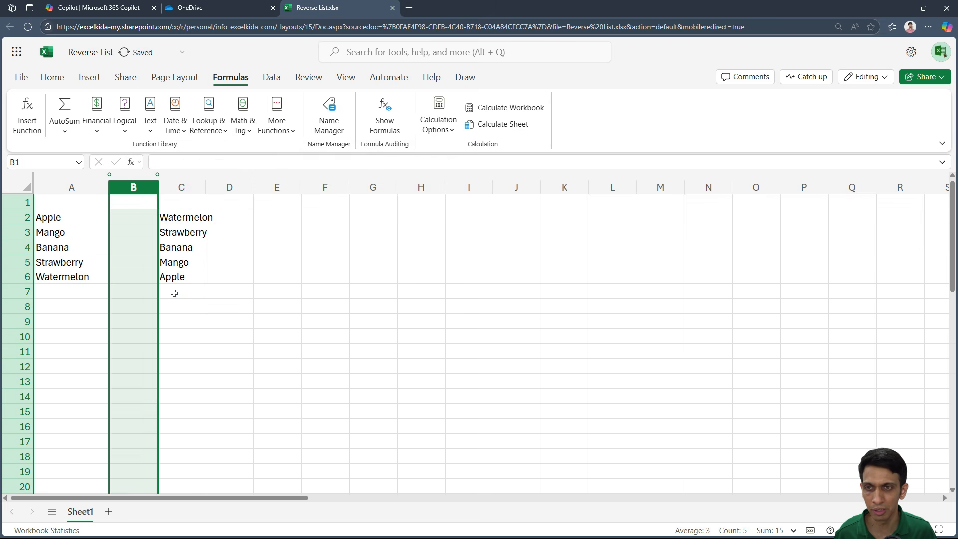
{"action": "left_click", "coordinate": [175, 218]}
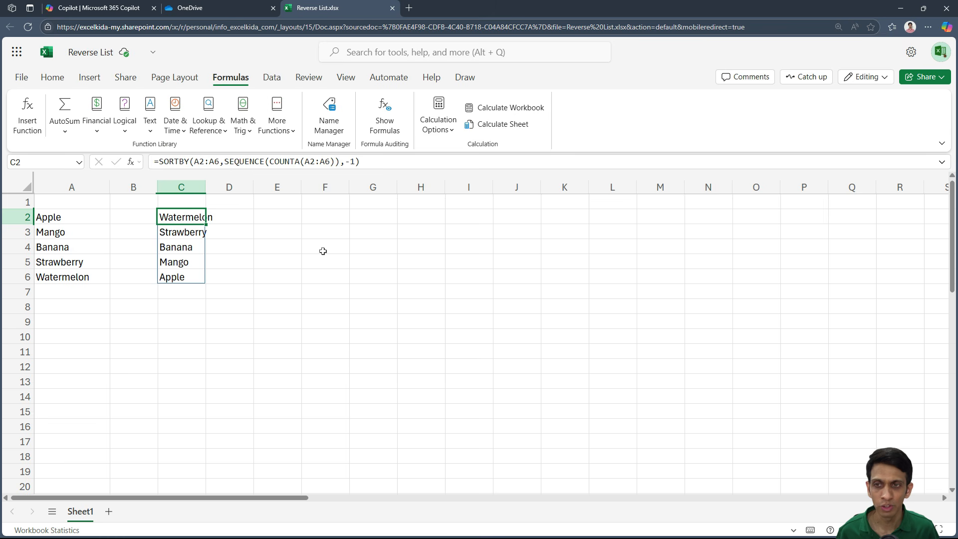
- Add Orange to the fruit list in A7
{"action": "left_click", "coordinate": [63, 291]}
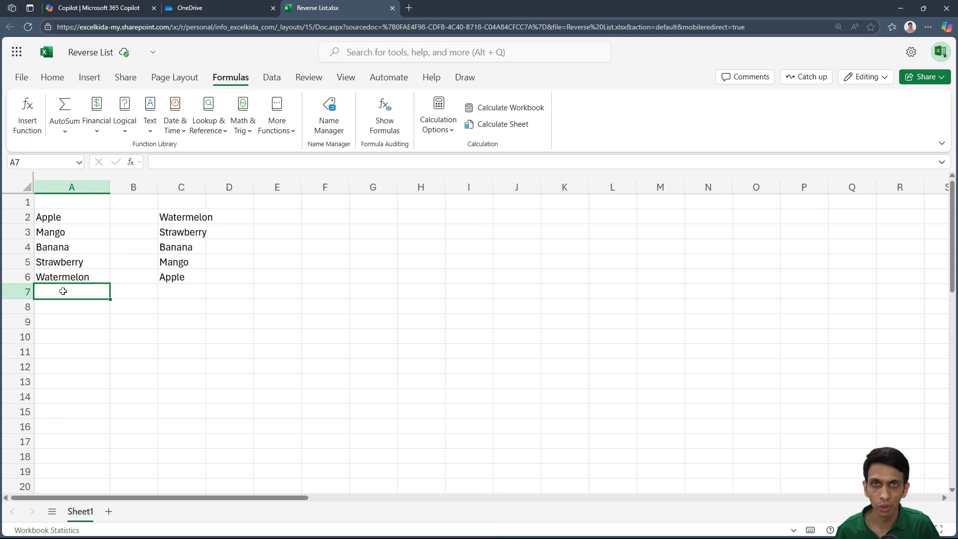
{"action": "type", "text": "oRA"}
{"action": "key", "text": "BackSpace"}
{"action": "key", "text": "BackSpace"}
{"action": "key", "text": "BackSpace"}
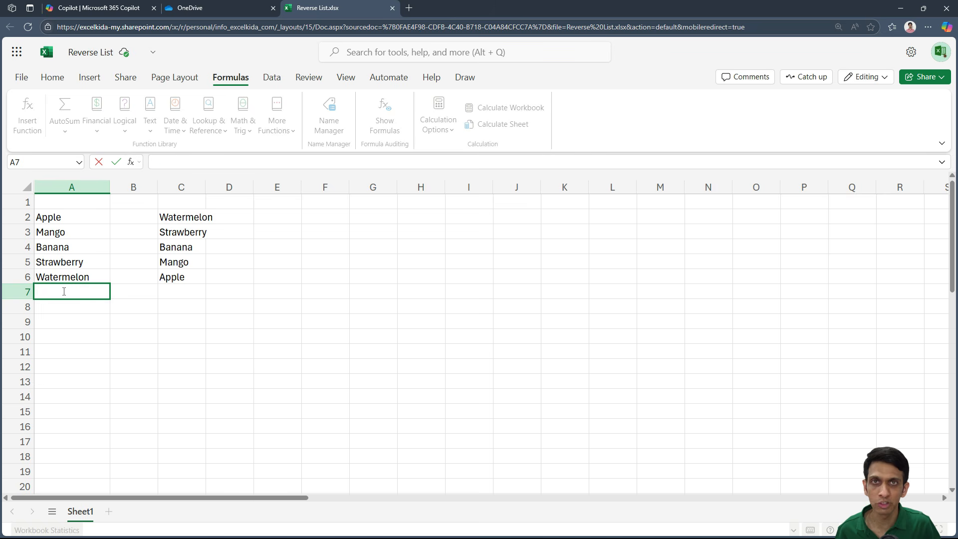
{"action": "type", "text": "Orange"}
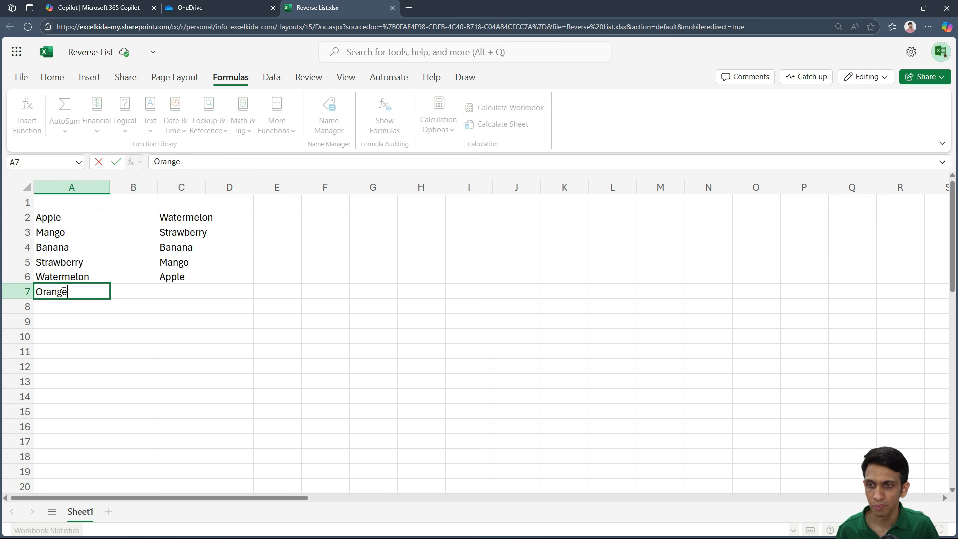
{"action": "key", "text": "Return"}
- Examine the A2:A6 source range in C2's SORTBY formula and leave the formula as it is
{"action": "left_click", "coordinate": [180, 217]}
{"action": "double_click", "coordinate": [179, 217]}
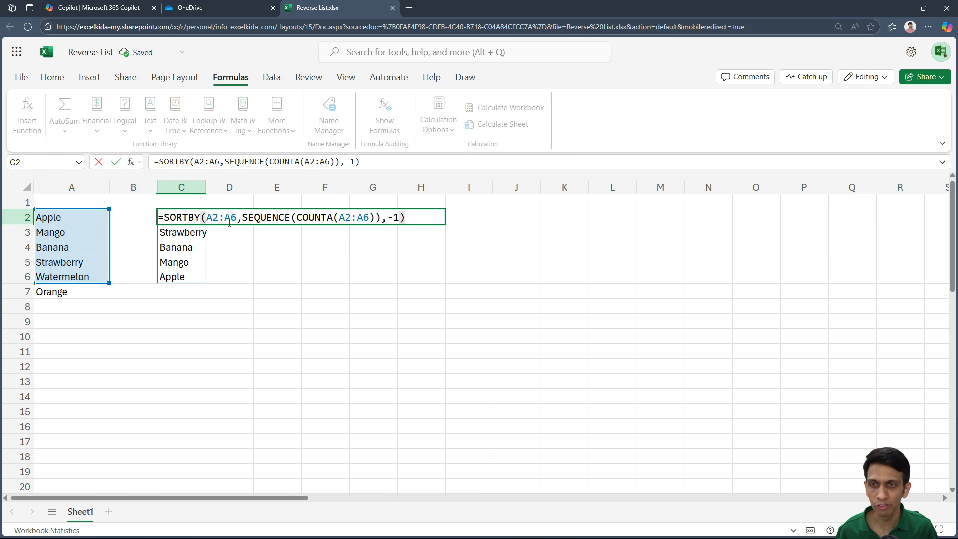
{"action": "left_click", "coordinate": [234, 220]}
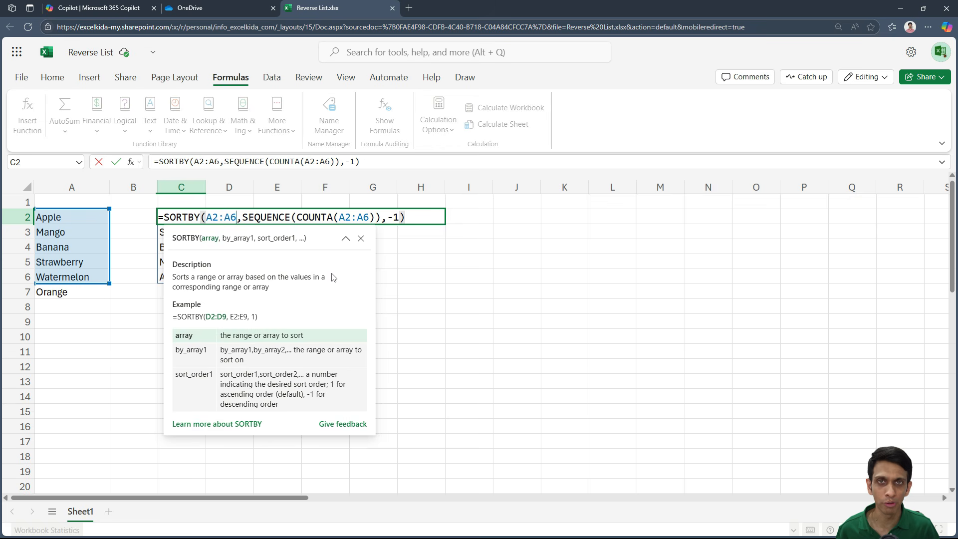
{"action": "key", "text": "Return"}
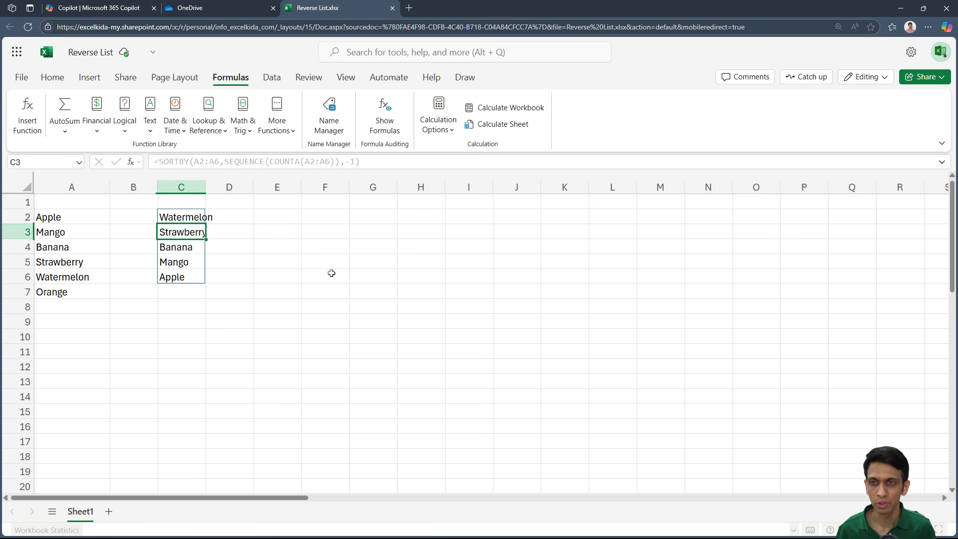
- Delete Orange from A7 in the fruit list
{"action": "key", "text": "Down"}
{"action": "key", "text": "Down"}
{"action": "key", "text": "Down"}
{"action": "key", "text": "Down"}
{"action": "key", "text": "Down"}
{"action": "key", "text": "Left"}
{"action": "key", "text": "Left"}
{"action": "key", "text": "Up"}
{"action": "key", "text": "Delete"}
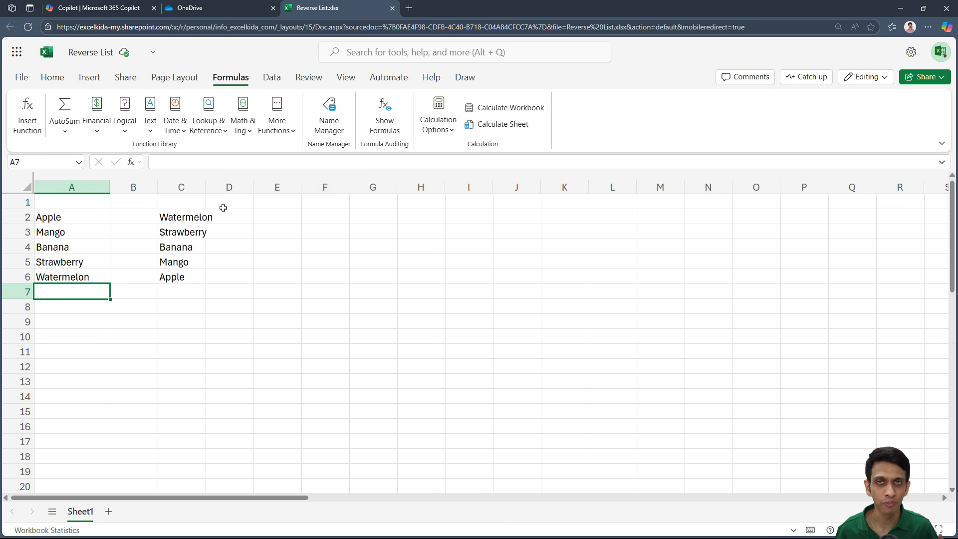
- Insert LAMBDA(rng, in front of SORTBY in C2's formula to start a custom function with the parameter rng
{"action": "left_click", "coordinate": [185, 219]}
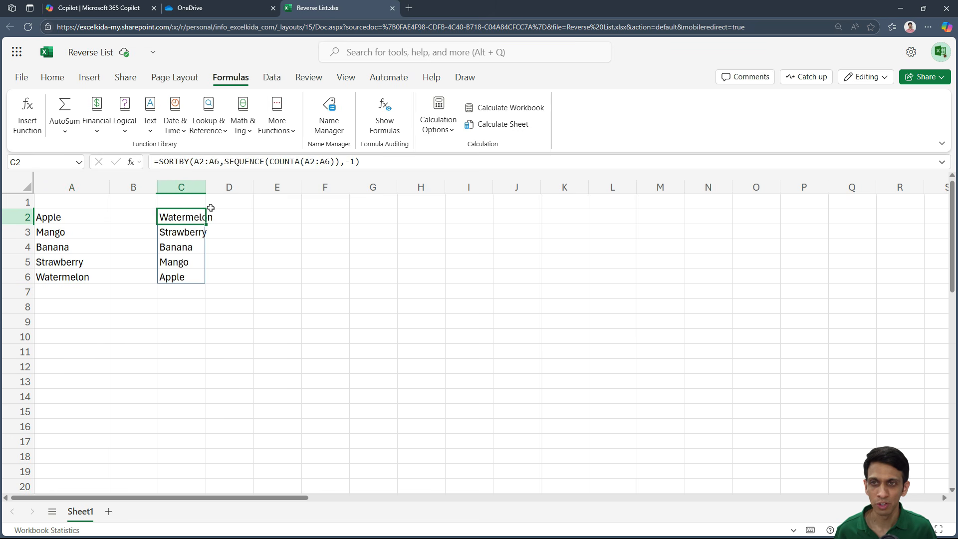
{"action": "left_click_drag", "start_coordinate": [359, 161], "coordinate": [160, 161]}
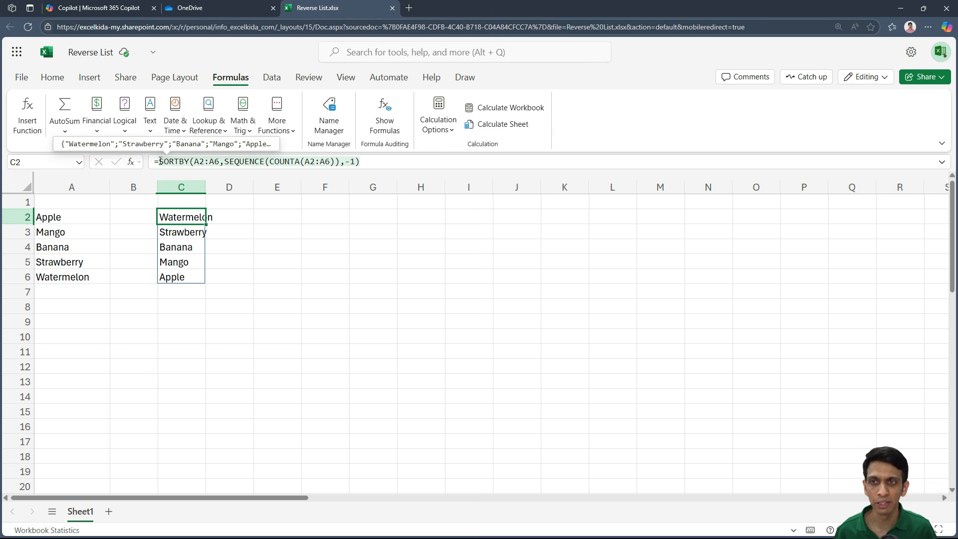
{"action": "left_click", "coordinate": [161, 161]}
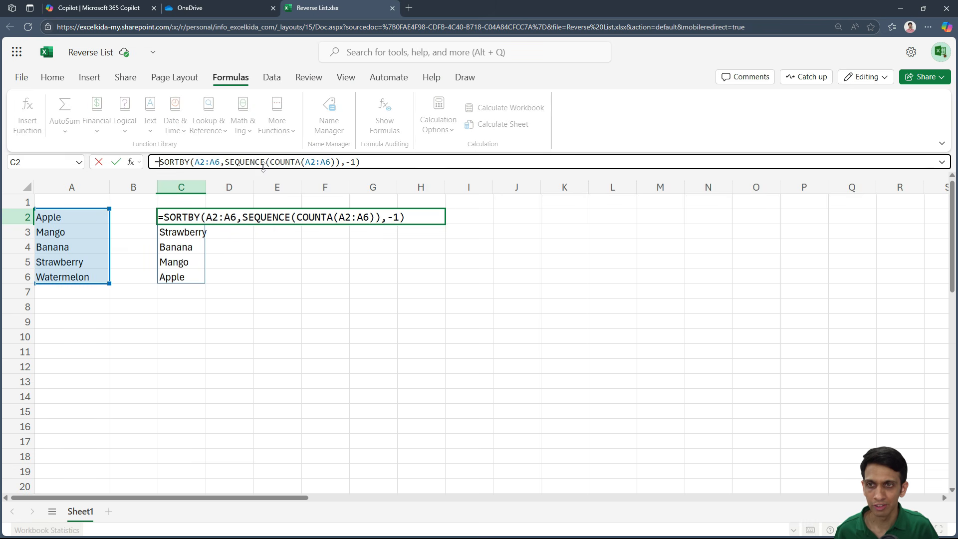
{"action": "type", "text": "LAMBDA"}
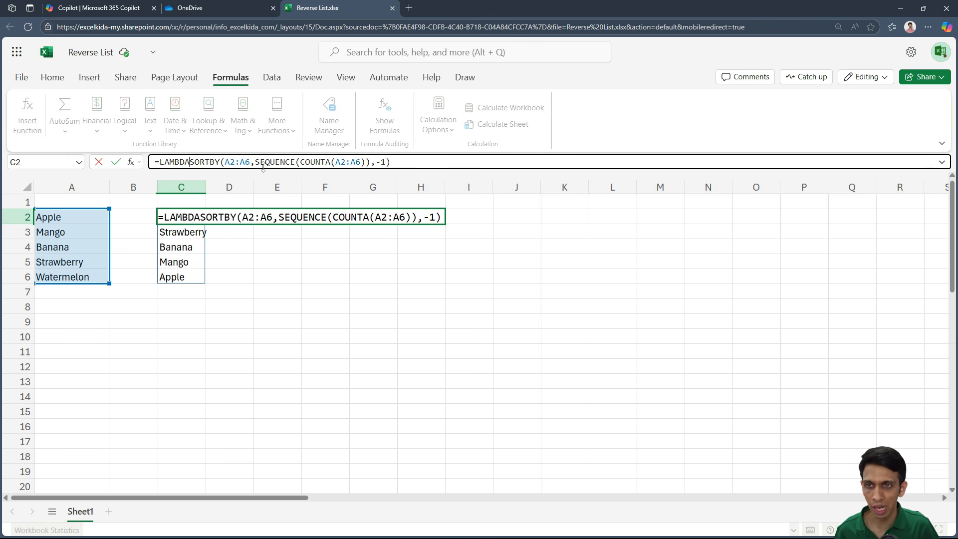
{"action": "type", "text": "("}
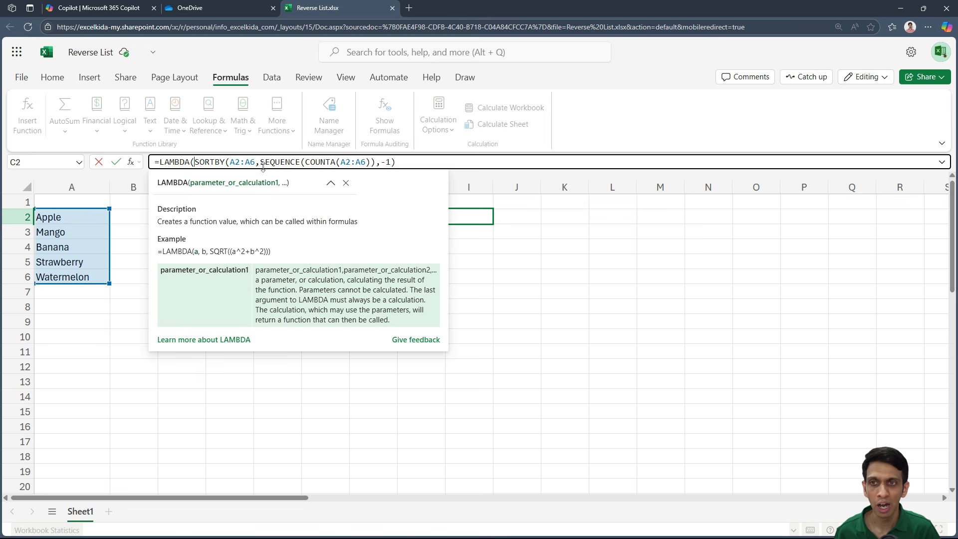
{"action": "type", "text": "r"}
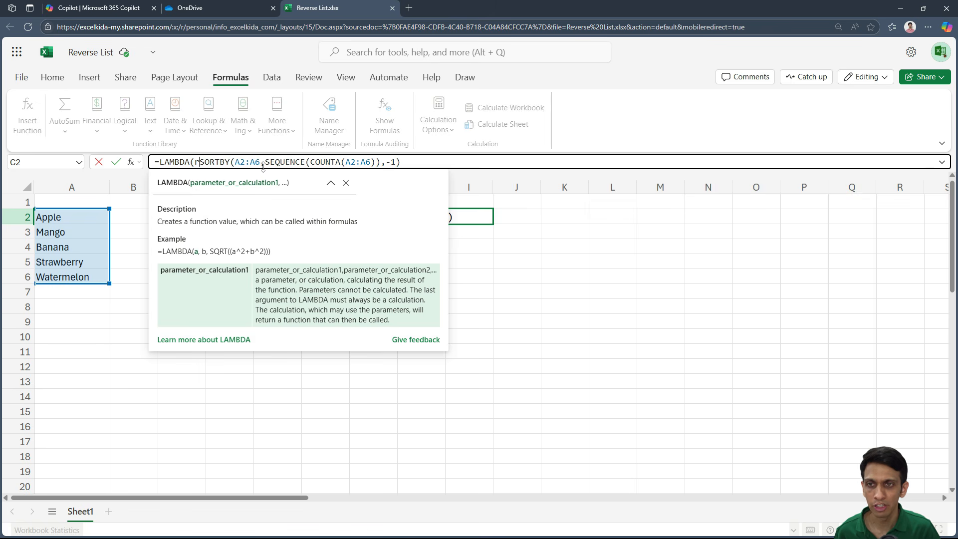
{"action": "type", "text": "ng,"}
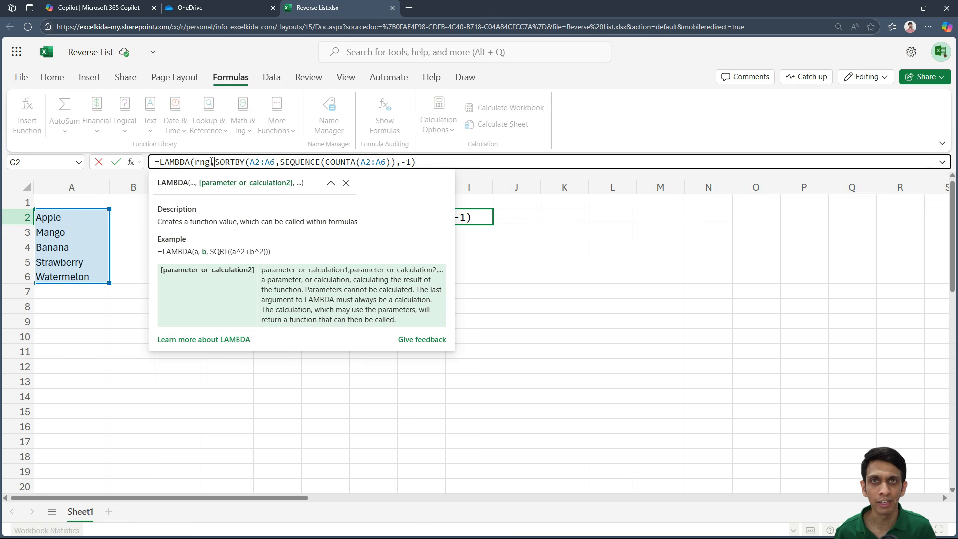
- Replace both A2:A6 references in C2's LAMBDA formula with rng, add the closing parenthesis and enter the formula
{"action": "double_click", "coordinate": [252, 162]}
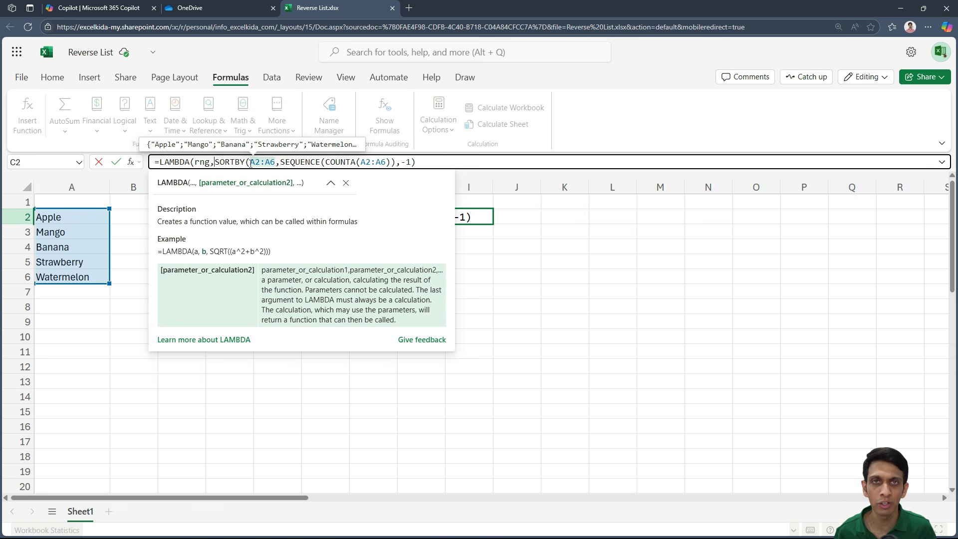
{"action": "left_click_drag", "start_coordinate": [250, 162], "coordinate": [276, 164]}
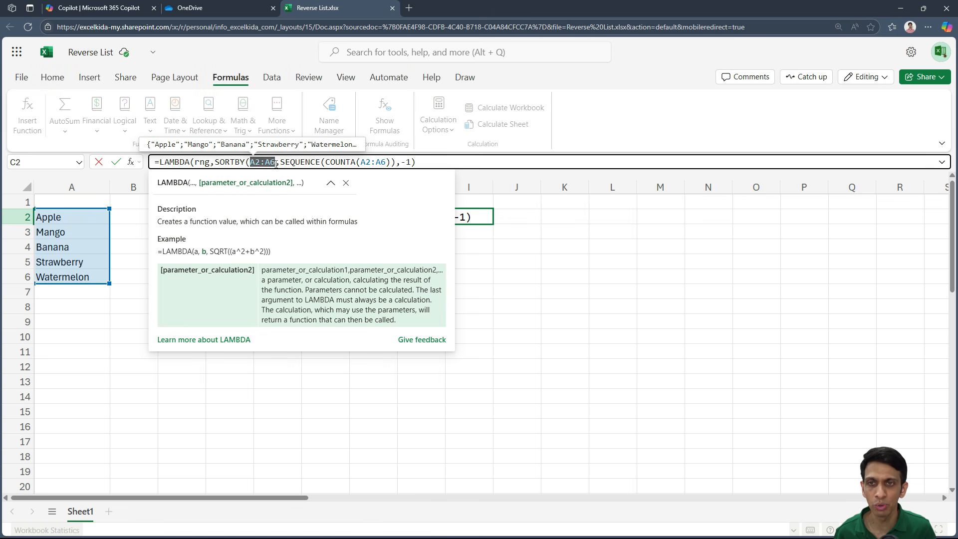
{"action": "type", "text": "rng"}
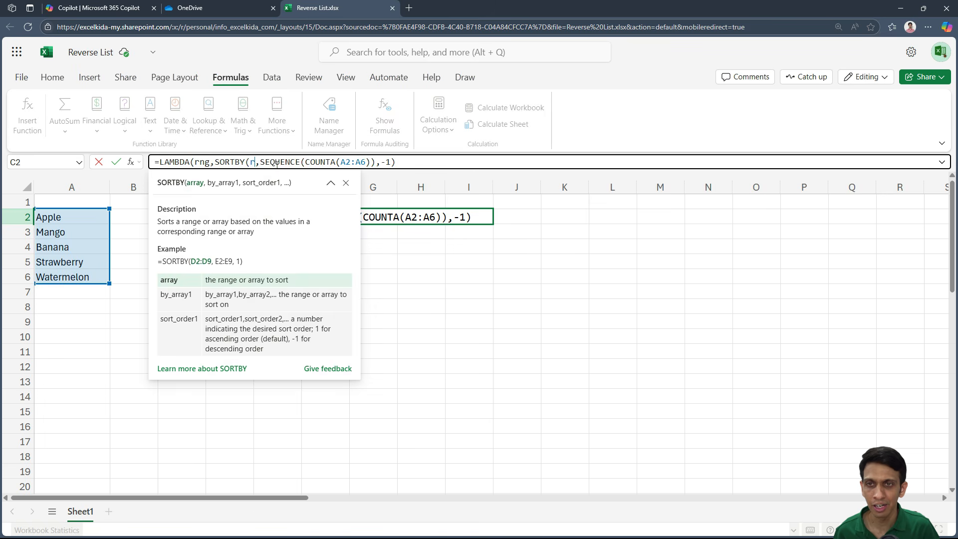
{"action": "double_click", "coordinate": [372, 163]}
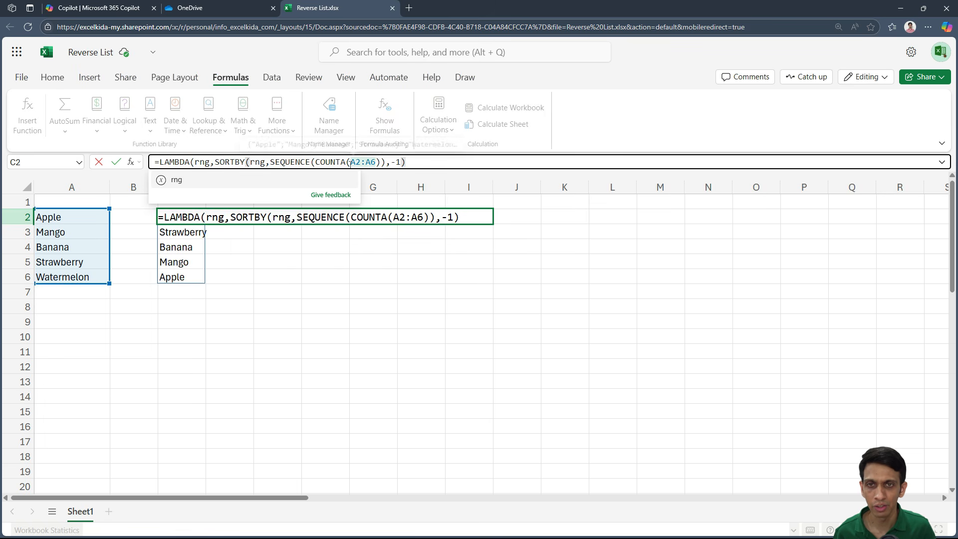
{"action": "type", "text": "r"}
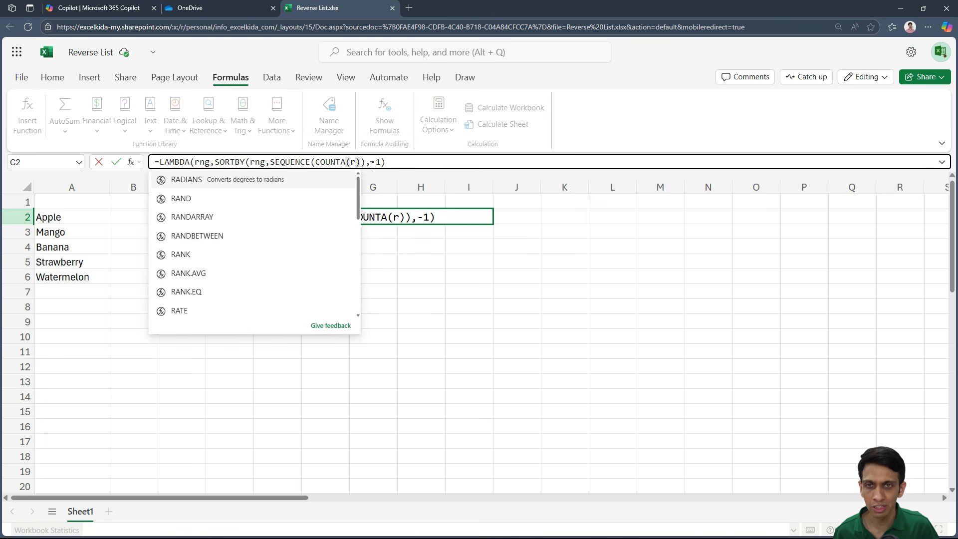
{"action": "type", "text": "ng"}
{"action": "left_click", "coordinate": [428, 163]}
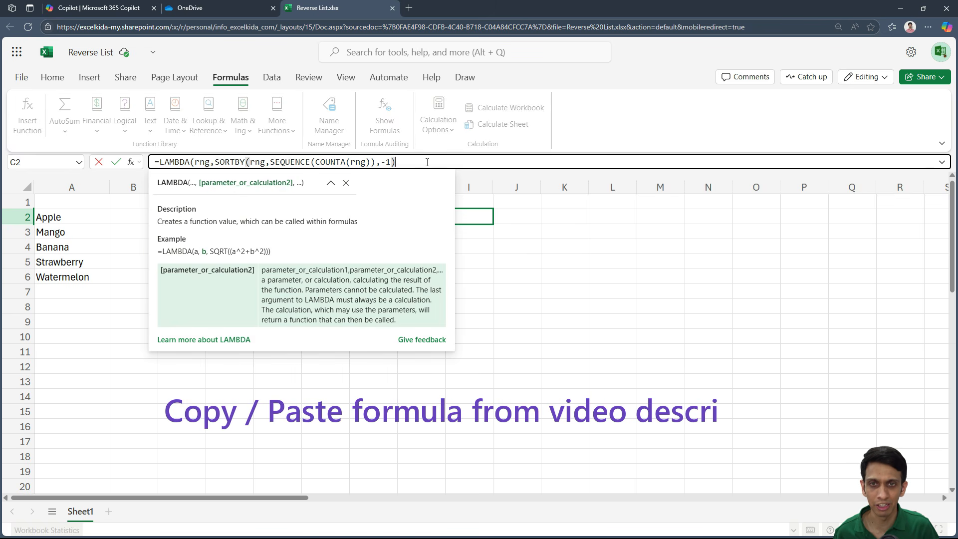
{"action": "type", "text": ")"}
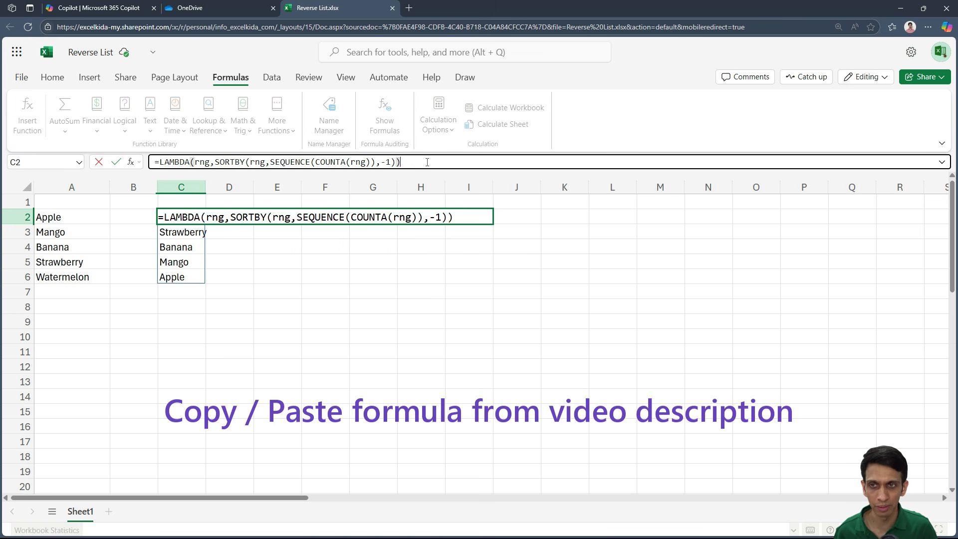
{"action": "key", "text": "Return"}
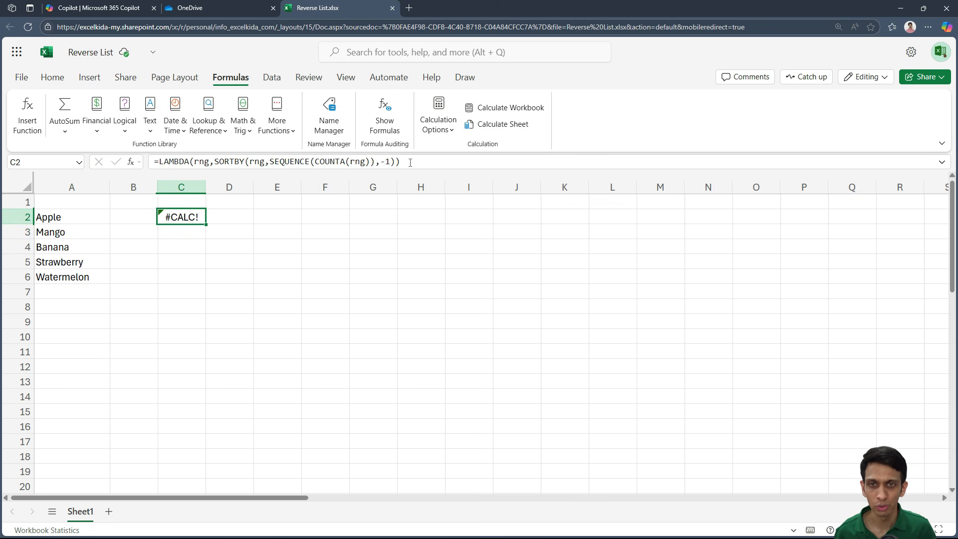
- Copy C2's LAMBDA formula and save it as a new defined name, REVERSE_COL
{"action": "left_click_drag", "start_coordinate": [410, 162], "coordinate": [149, 156]}
{"action": "key", "text": "ctrl+c"}
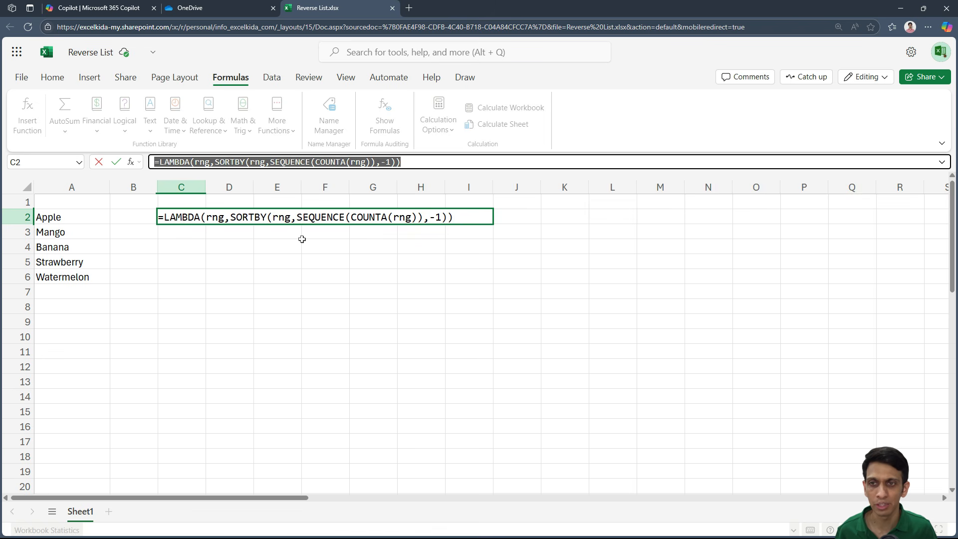
{"action": "key", "text": "Escape"}
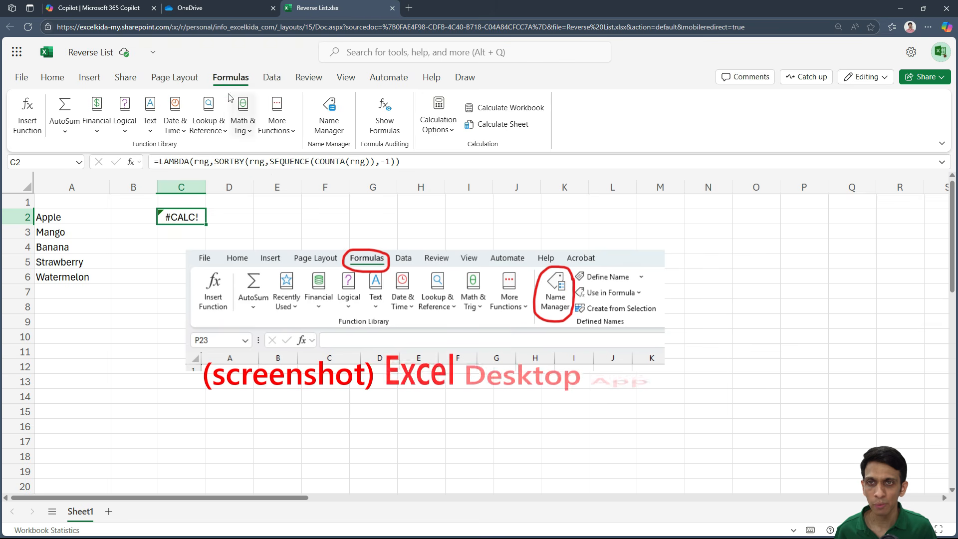
{"action": "left_click", "coordinate": [333, 131]}
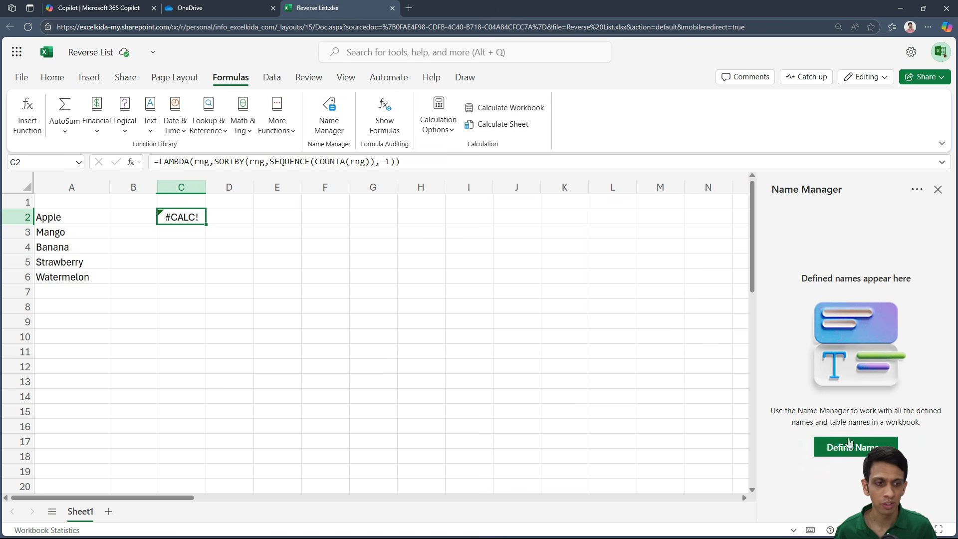
{"action": "left_click", "coordinate": [850, 448]}
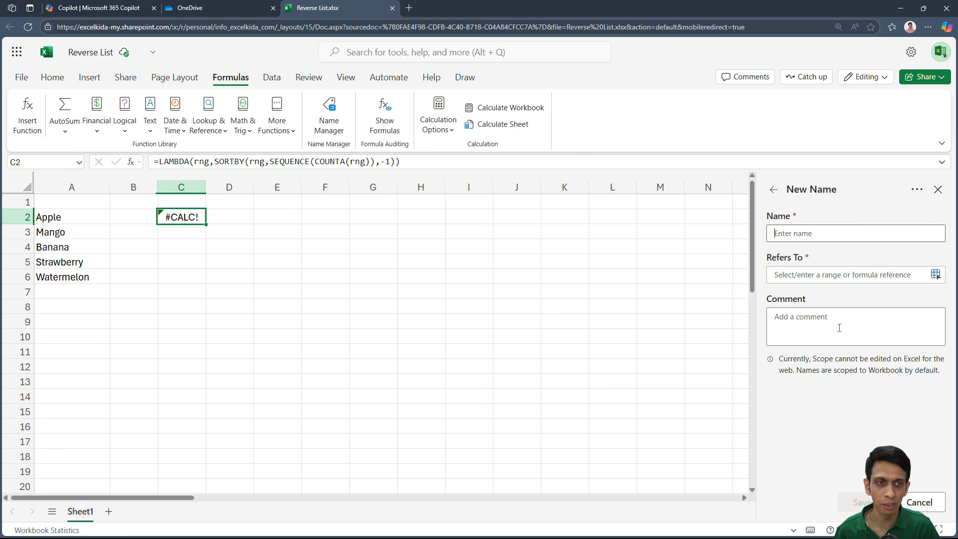
{"action": "type", "text": "R"}
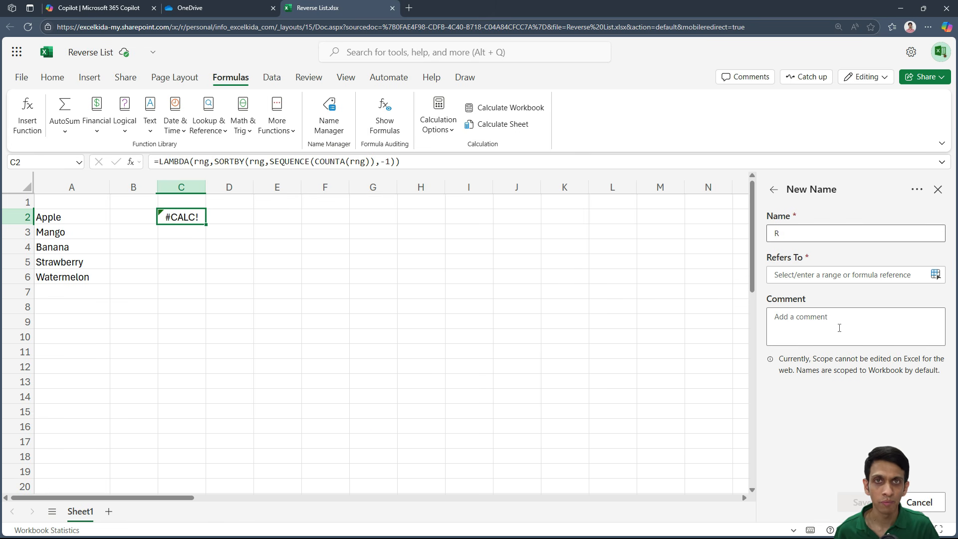
{"action": "type", "text": "EVERSE_COL"}
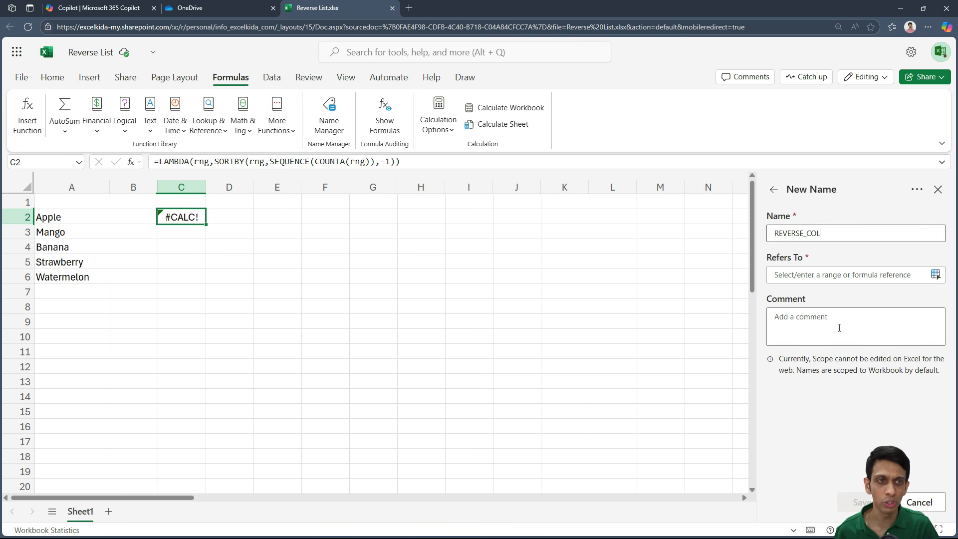
{"action": "left_click", "coordinate": [807, 276]}
{"action": "key", "text": "ctrl+v"}
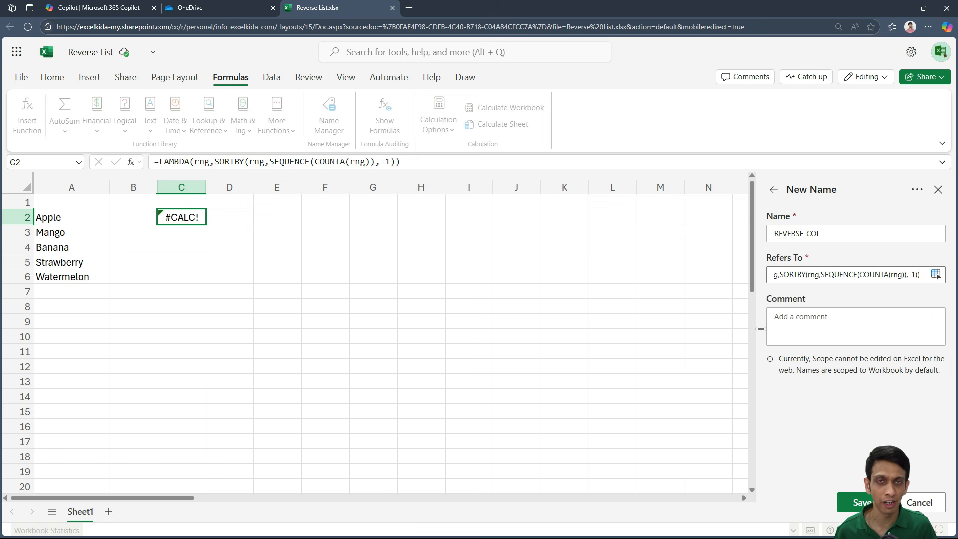
{"action": "left_click", "coordinate": [791, 327]}
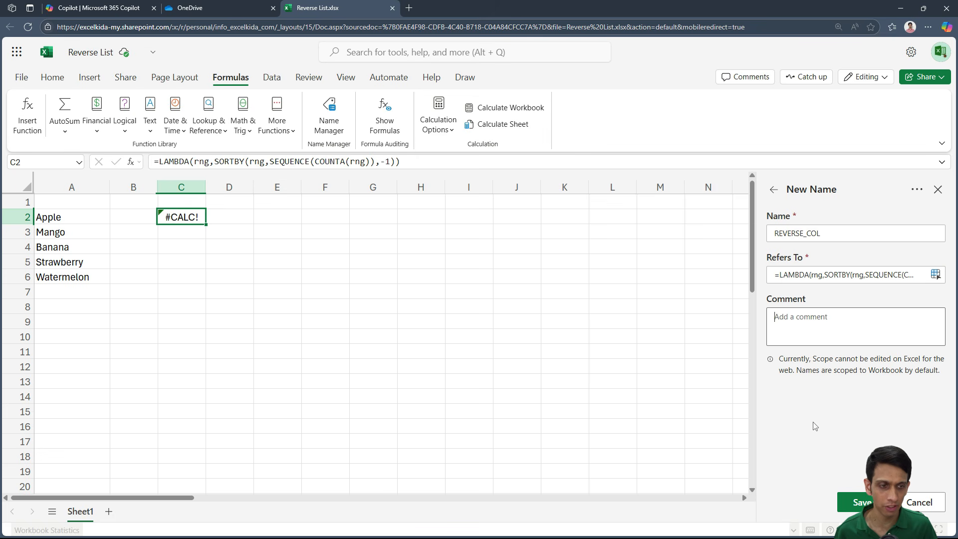
{"action": "left_click", "coordinate": [856, 503]}
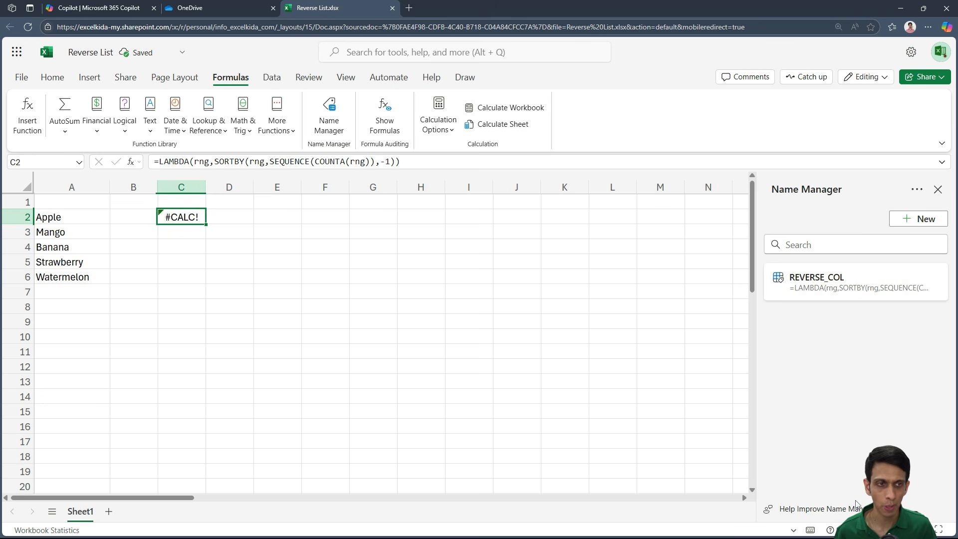
- Clear the LAMBDA formula from C2 and close the Name Manager
{"action": "left_click", "coordinate": [199, 274]}
{"action": "left_click", "coordinate": [178, 220]}
{"action": "key", "text": "Delete"}
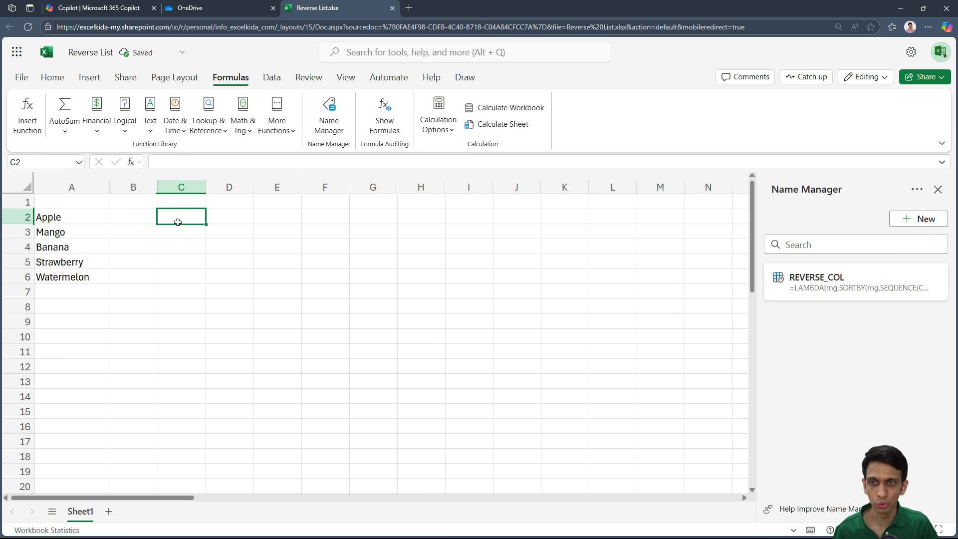
{"action": "left_click", "coordinate": [939, 190]}
- Enter =REVERSE_COL(A2:A6) in C2 to reverse the fruit list with the custom function
{"action": "type", "text": "-"}
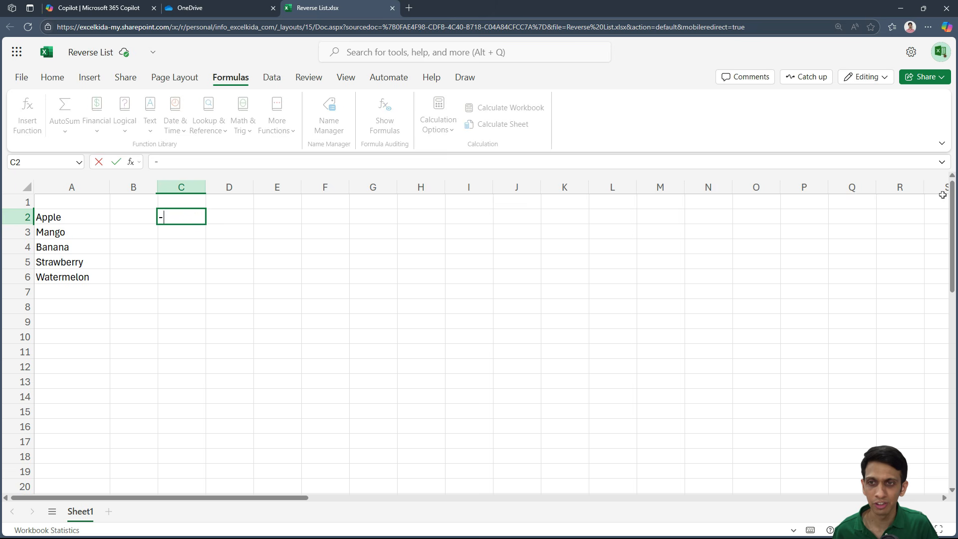
{"action": "key", "text": "BackSpace"}
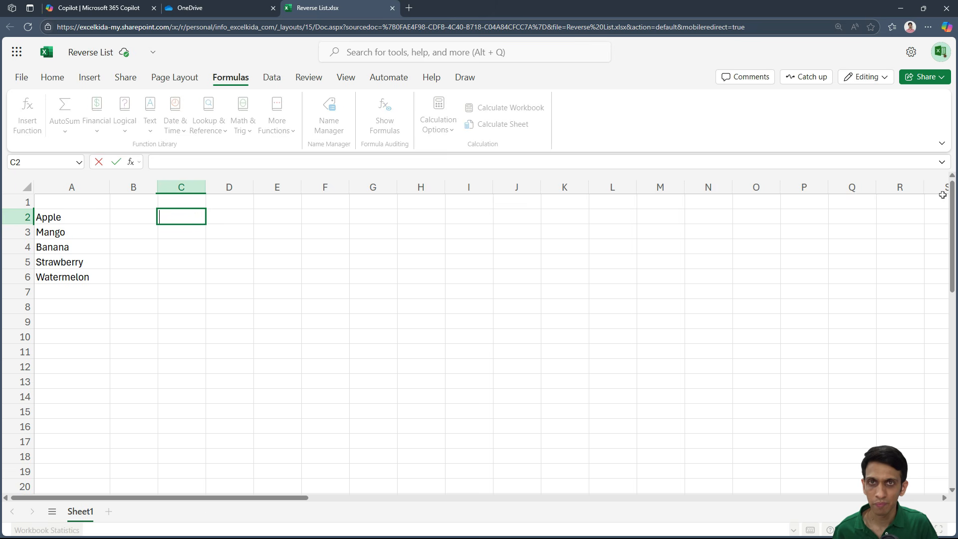
{"action": "type", "text": "=REVE"}
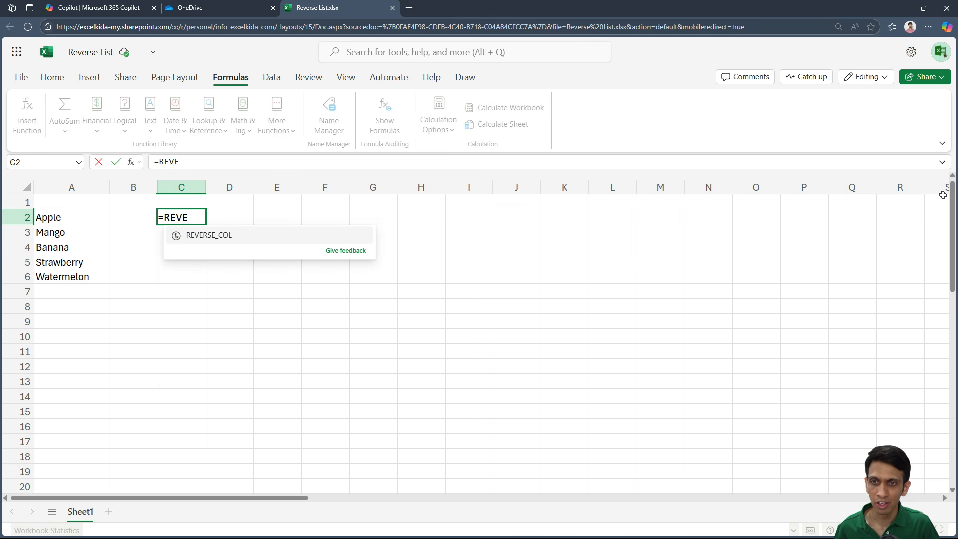
{"action": "key", "text": "Tab"}
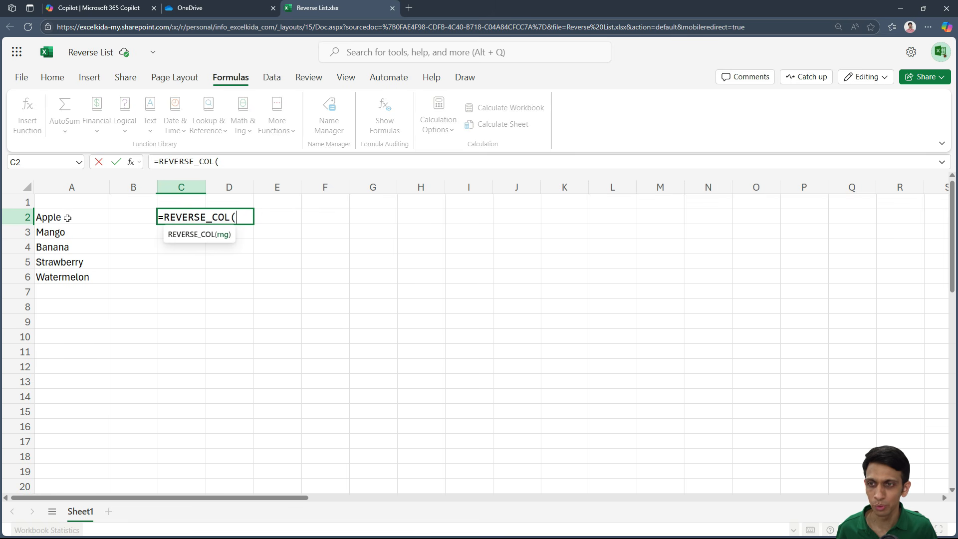
{"action": "left_click_drag", "start_coordinate": [64, 218], "coordinate": [59, 274]}
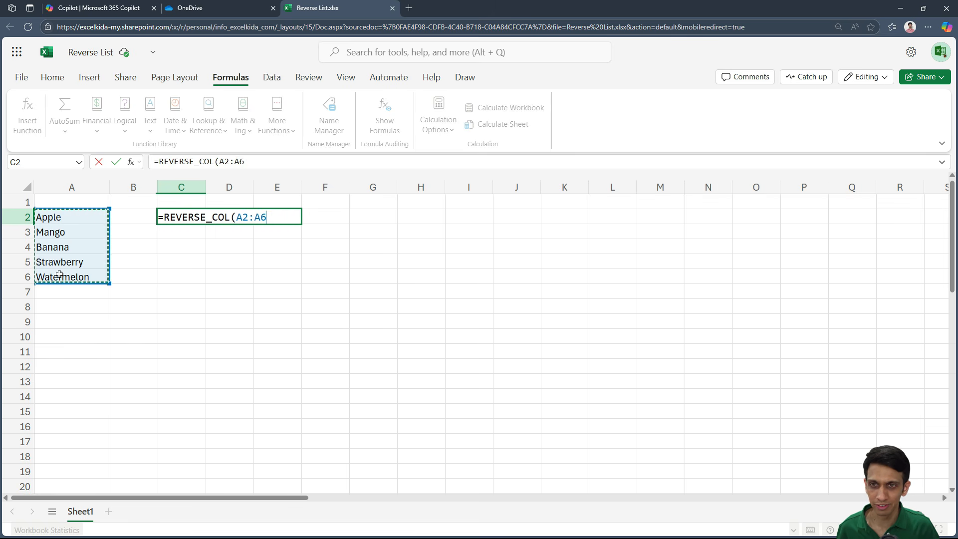
{"action": "type", "text": ")"}
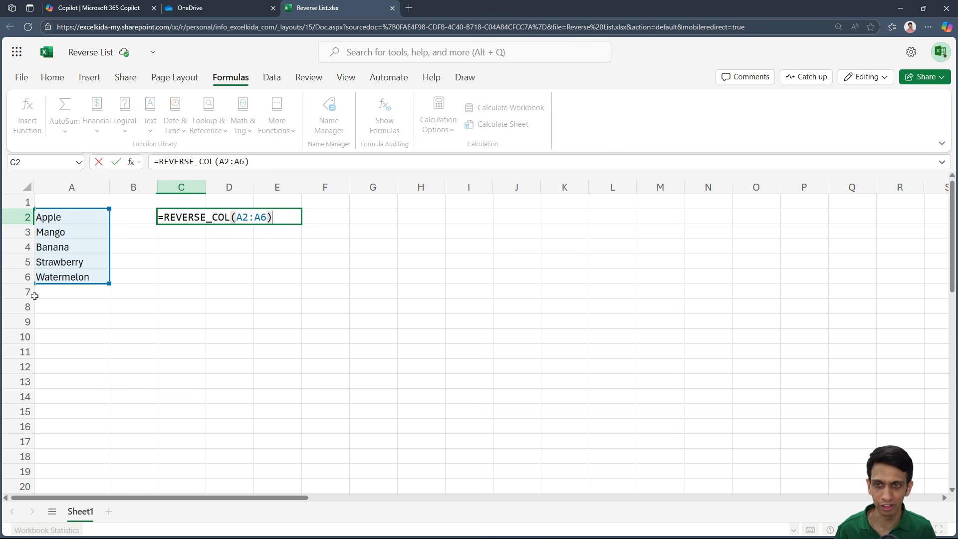
{"action": "key", "text": "Return"}
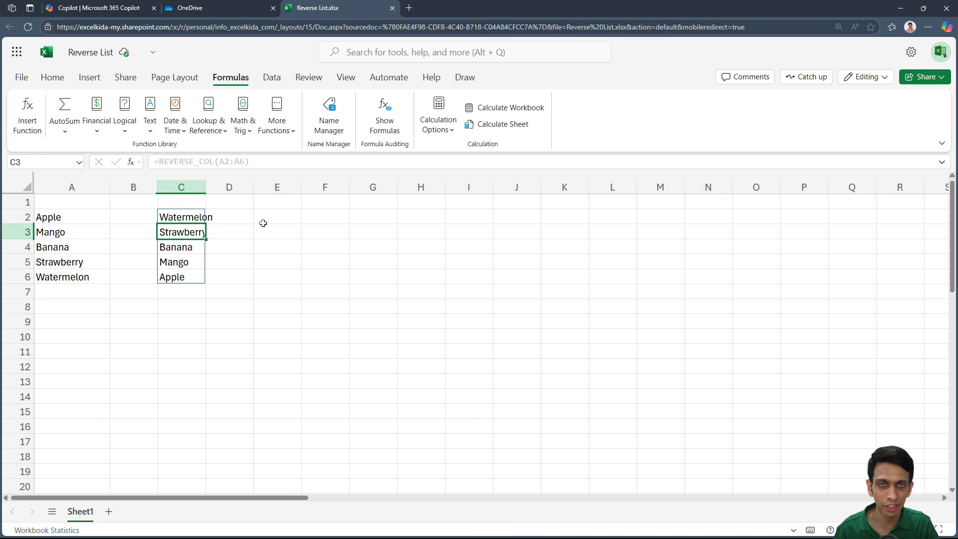
{"action": "key", "text": "Up"}
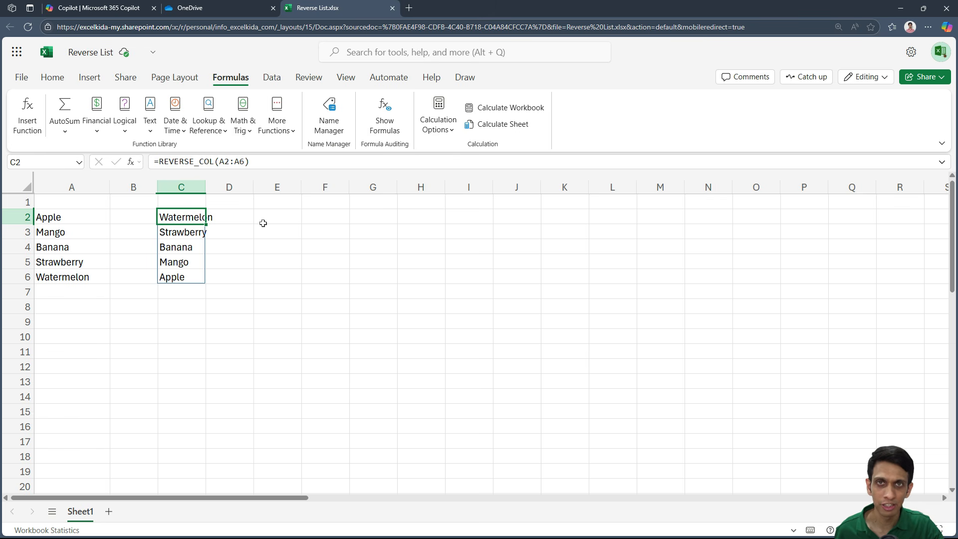
- Add Orange to the end of the fruit list in A7
{"action": "key", "text": "Down"}
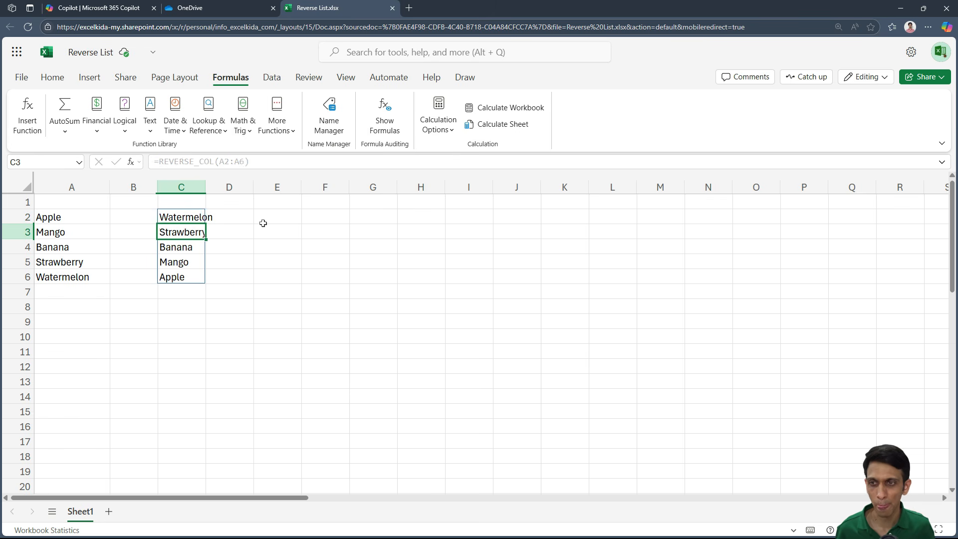
{"action": "key", "text": "Left"}
{"action": "key", "text": "Left"}
{"action": "key", "text": "Down"}
{"action": "key", "text": "Down"}
{"action": "key", "text": "Down"}
{"action": "key", "text": "Down"}
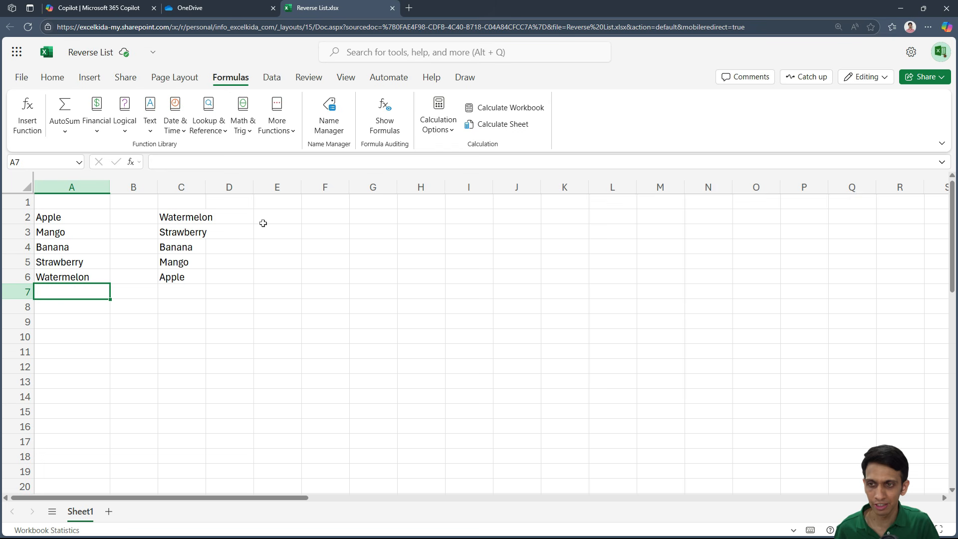
{"action": "type", "text": "Orange"}
{"action": "key", "text": "Return"}
{"action": "key", "text": "Up"}
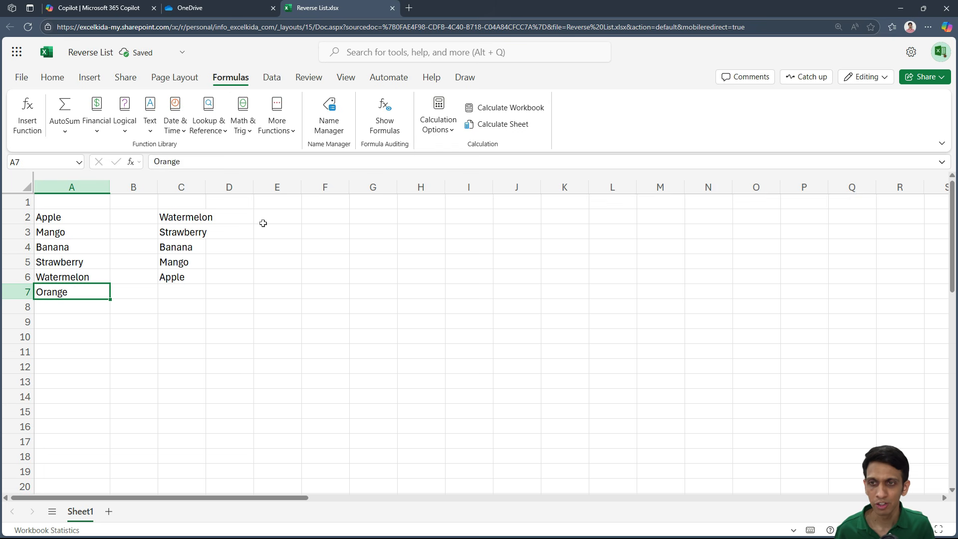
- Extend the source range of C2's REVERSE_COL formula to A2:A7
{"action": "key", "text": "Up"}
{"action": "key", "text": "Up"}
{"action": "key", "text": "Up"}
{"action": "key", "text": "Right"}
{"action": "key", "text": "Right"}
{"action": "key", "text": "Up"}
{"action": "key", "text": "Up"}
{"action": "key", "text": "F2"}
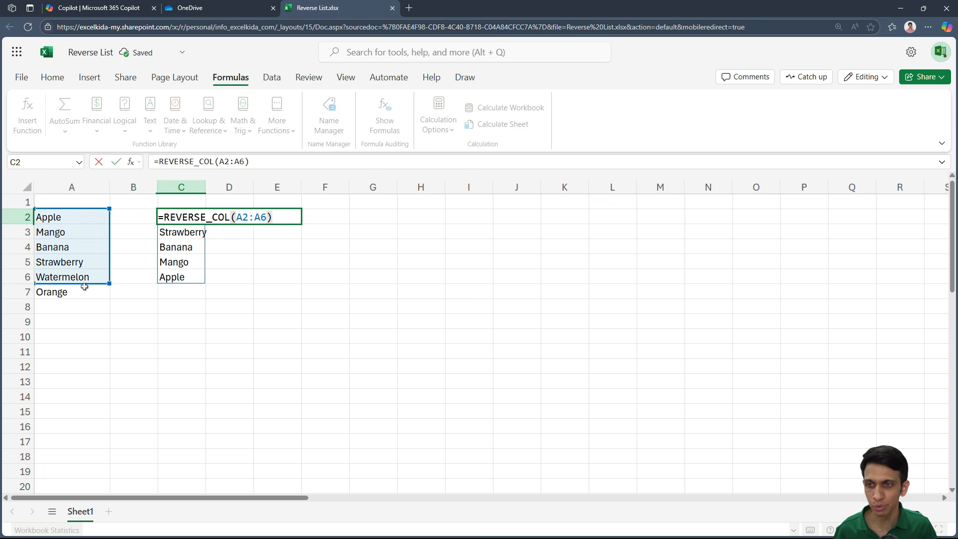
{"action": "left_click_drag", "start_coordinate": [108, 284], "coordinate": [106, 295]}
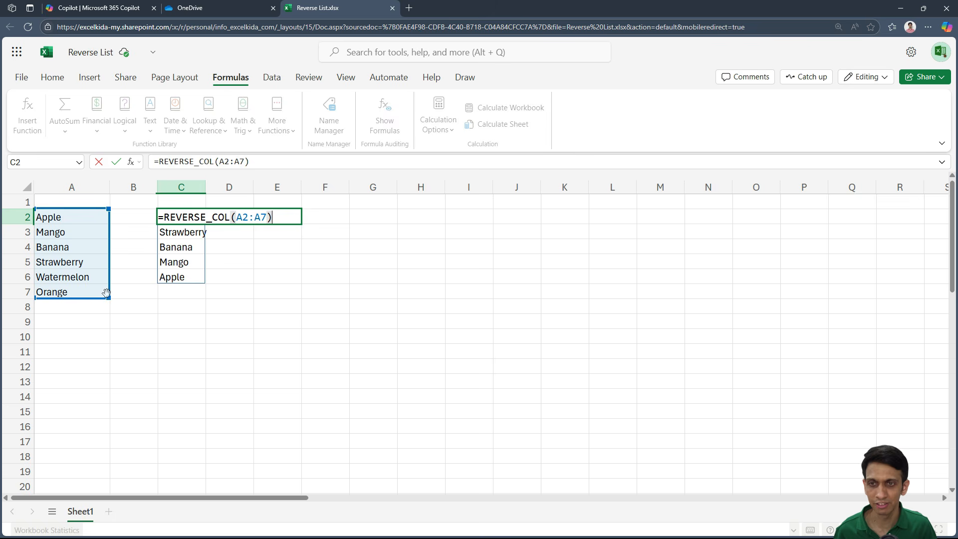
{"action": "key", "text": "Return"}
{"action": "key", "text": "Up"}
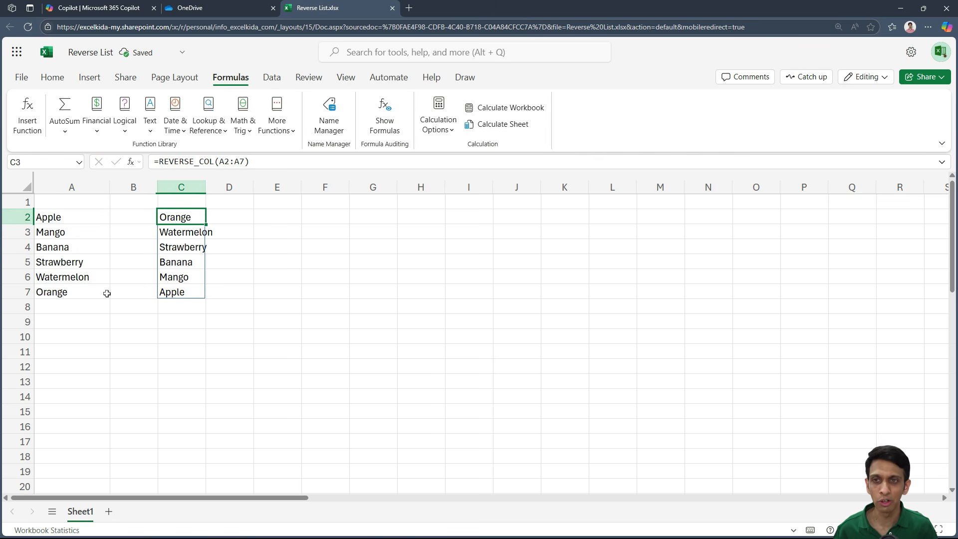